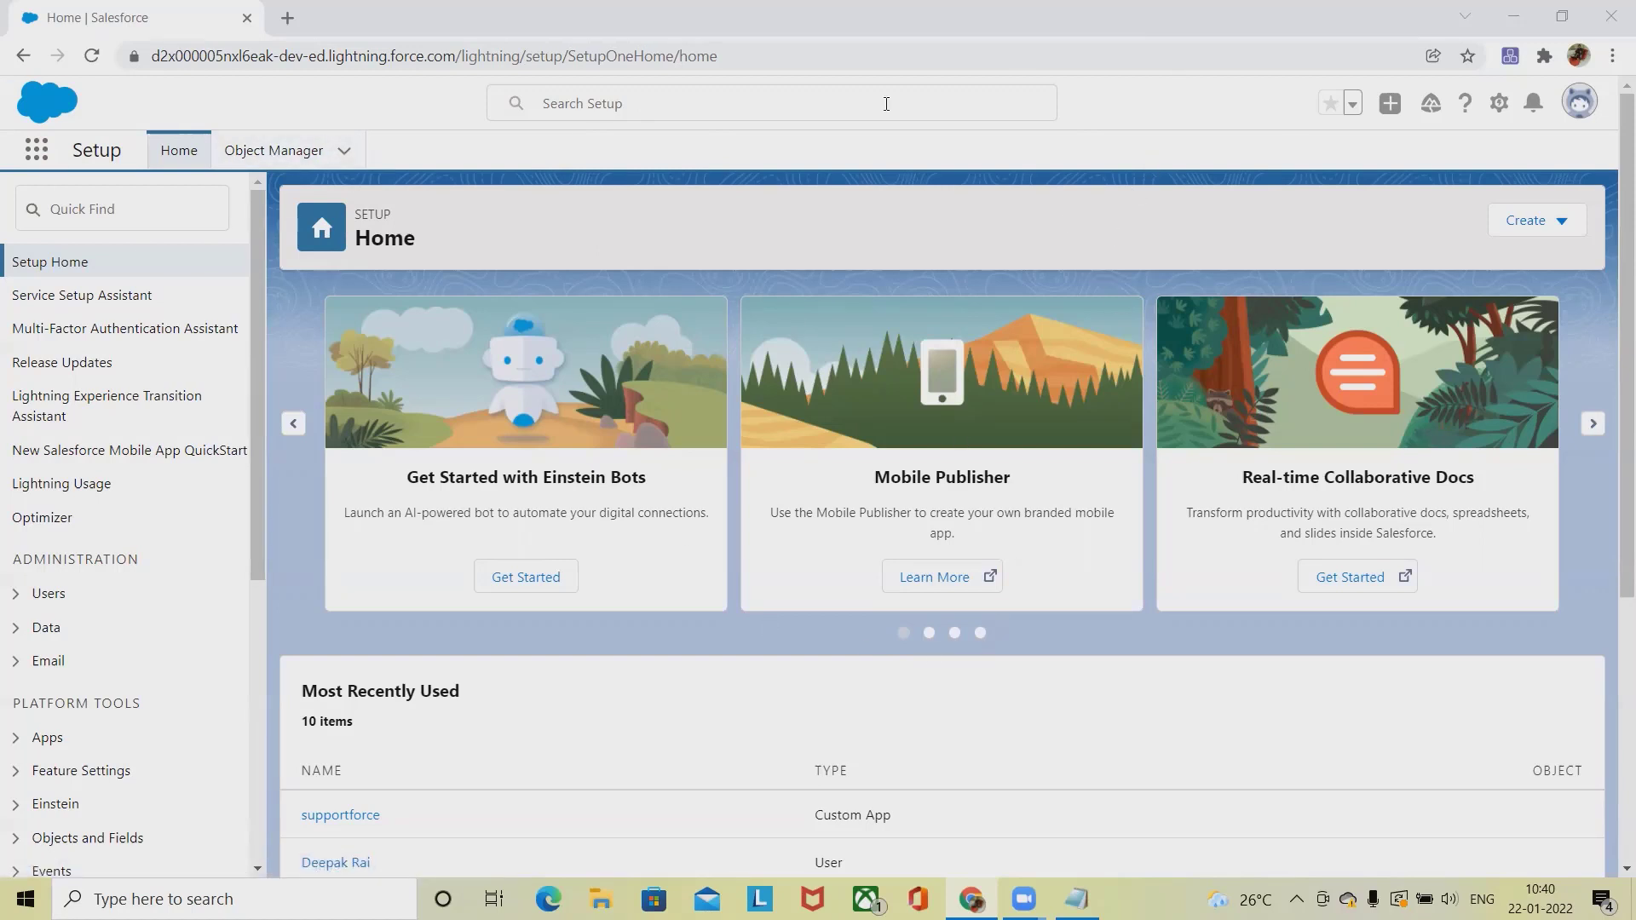
# Switch to the Service app and show the Accounts menu with New Account and recent records
pyautogui.click(37, 151)
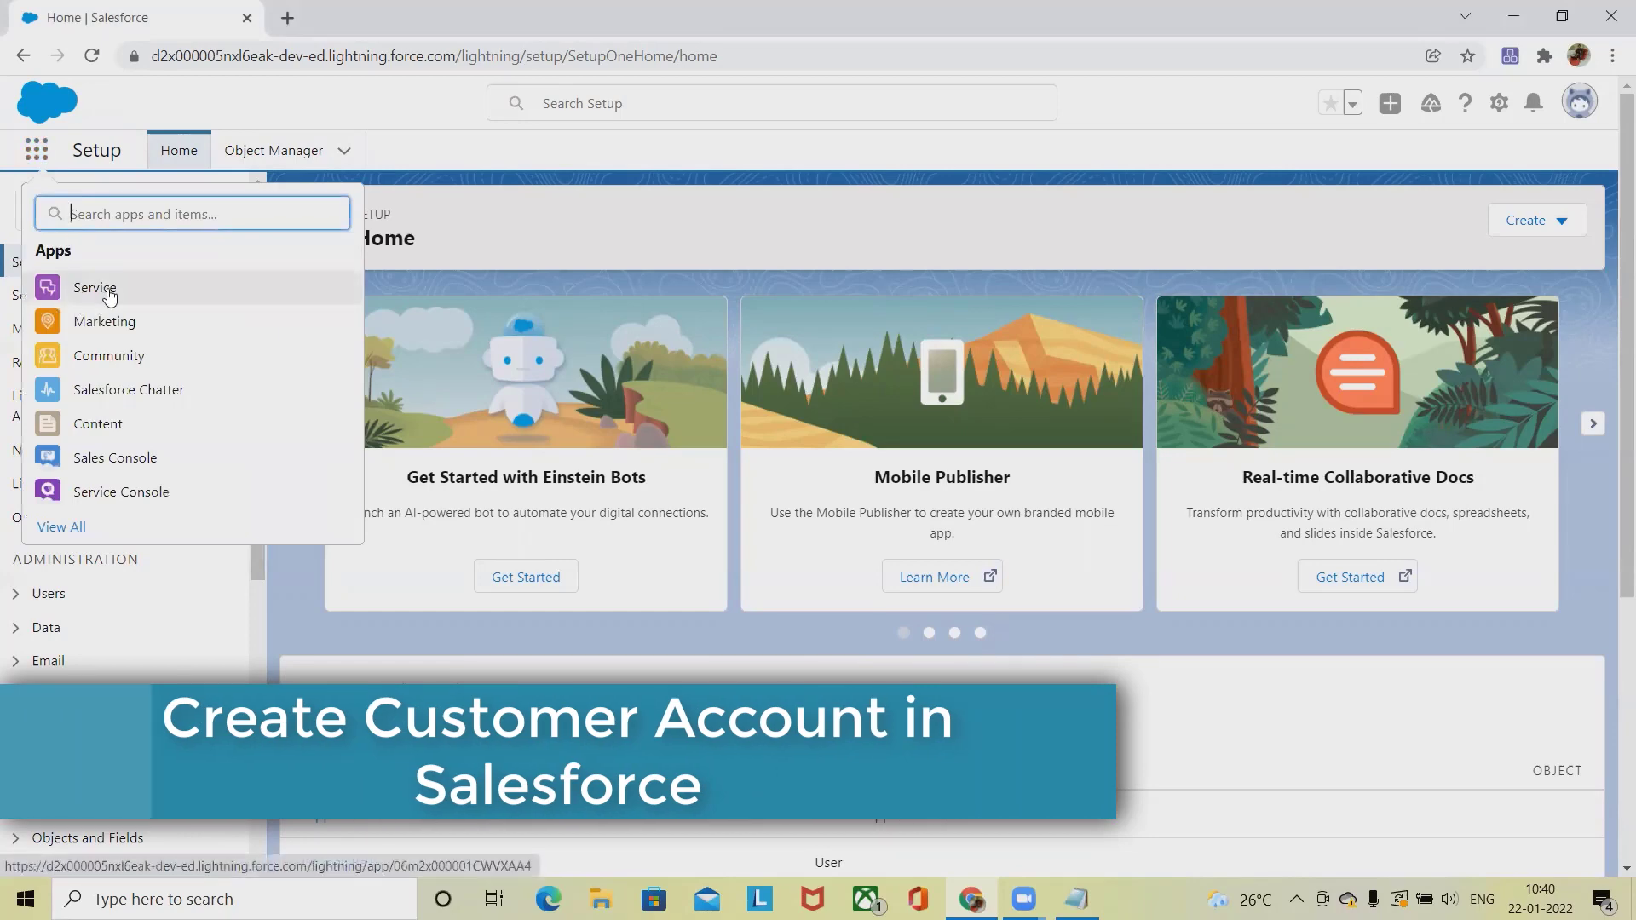
pyautogui.click(109, 295)
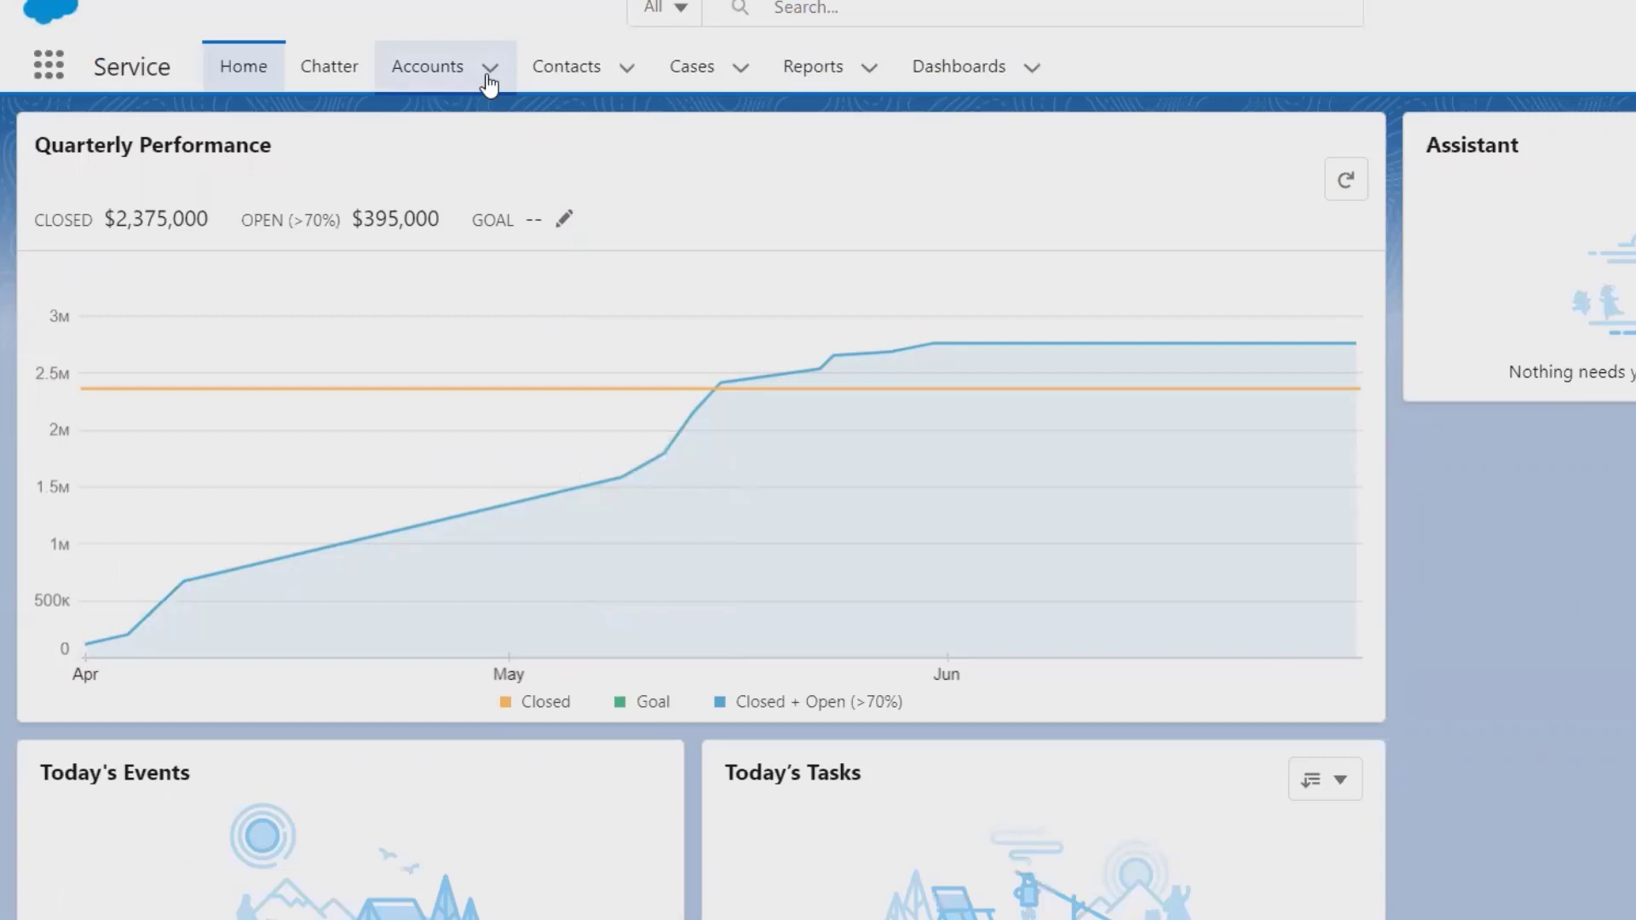
pyautogui.click(487, 74)
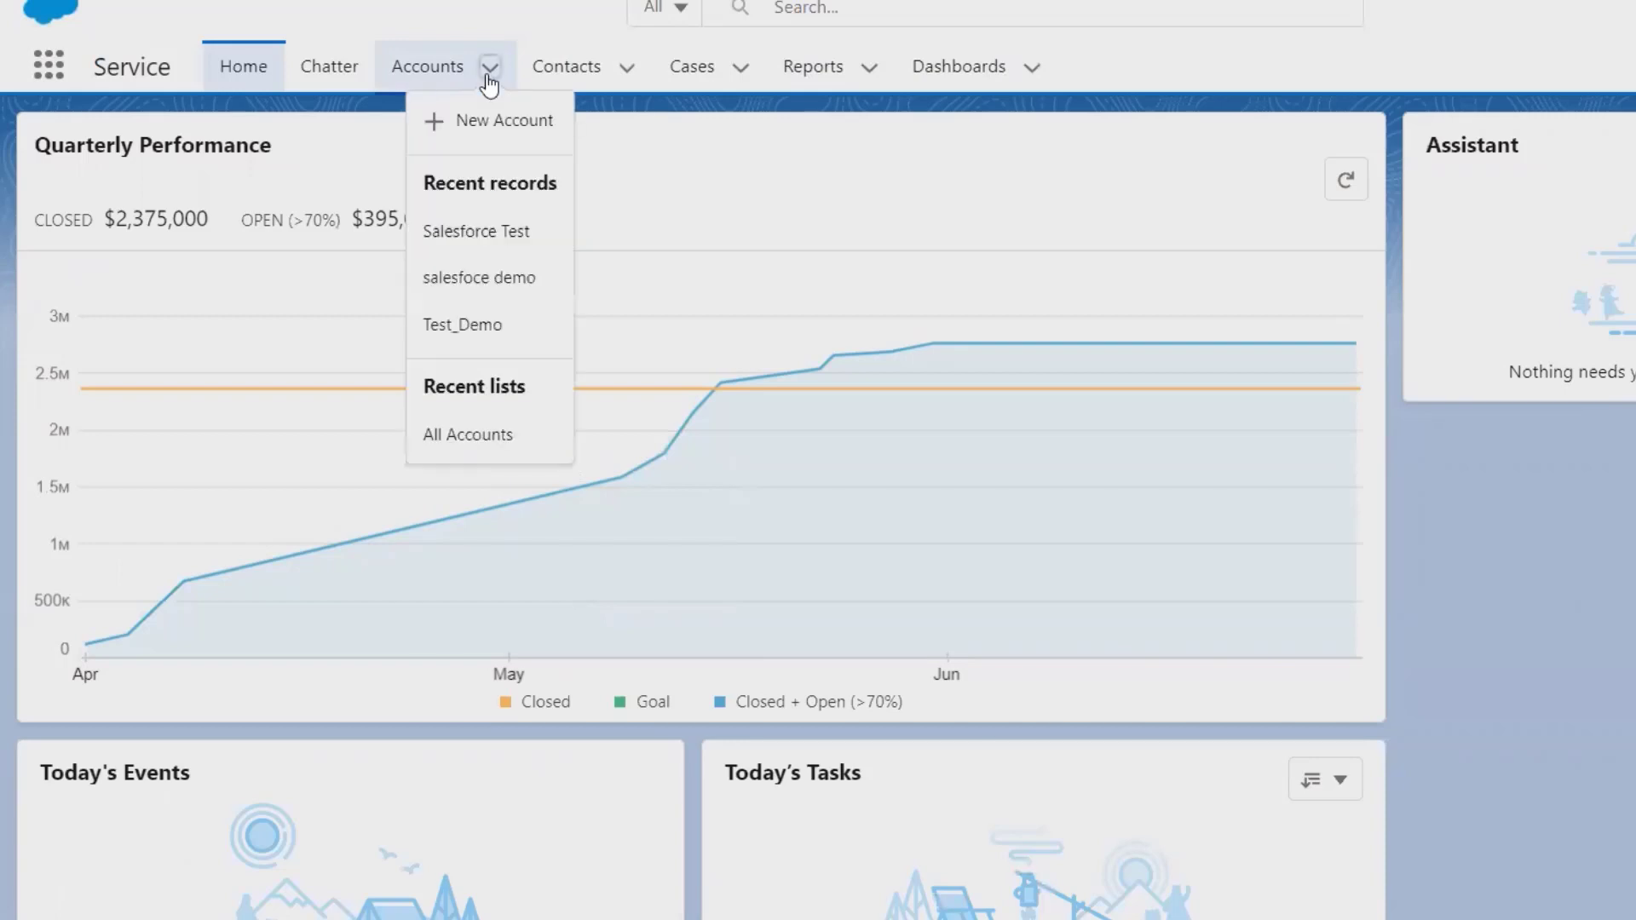
pyautogui.click(516, 130)
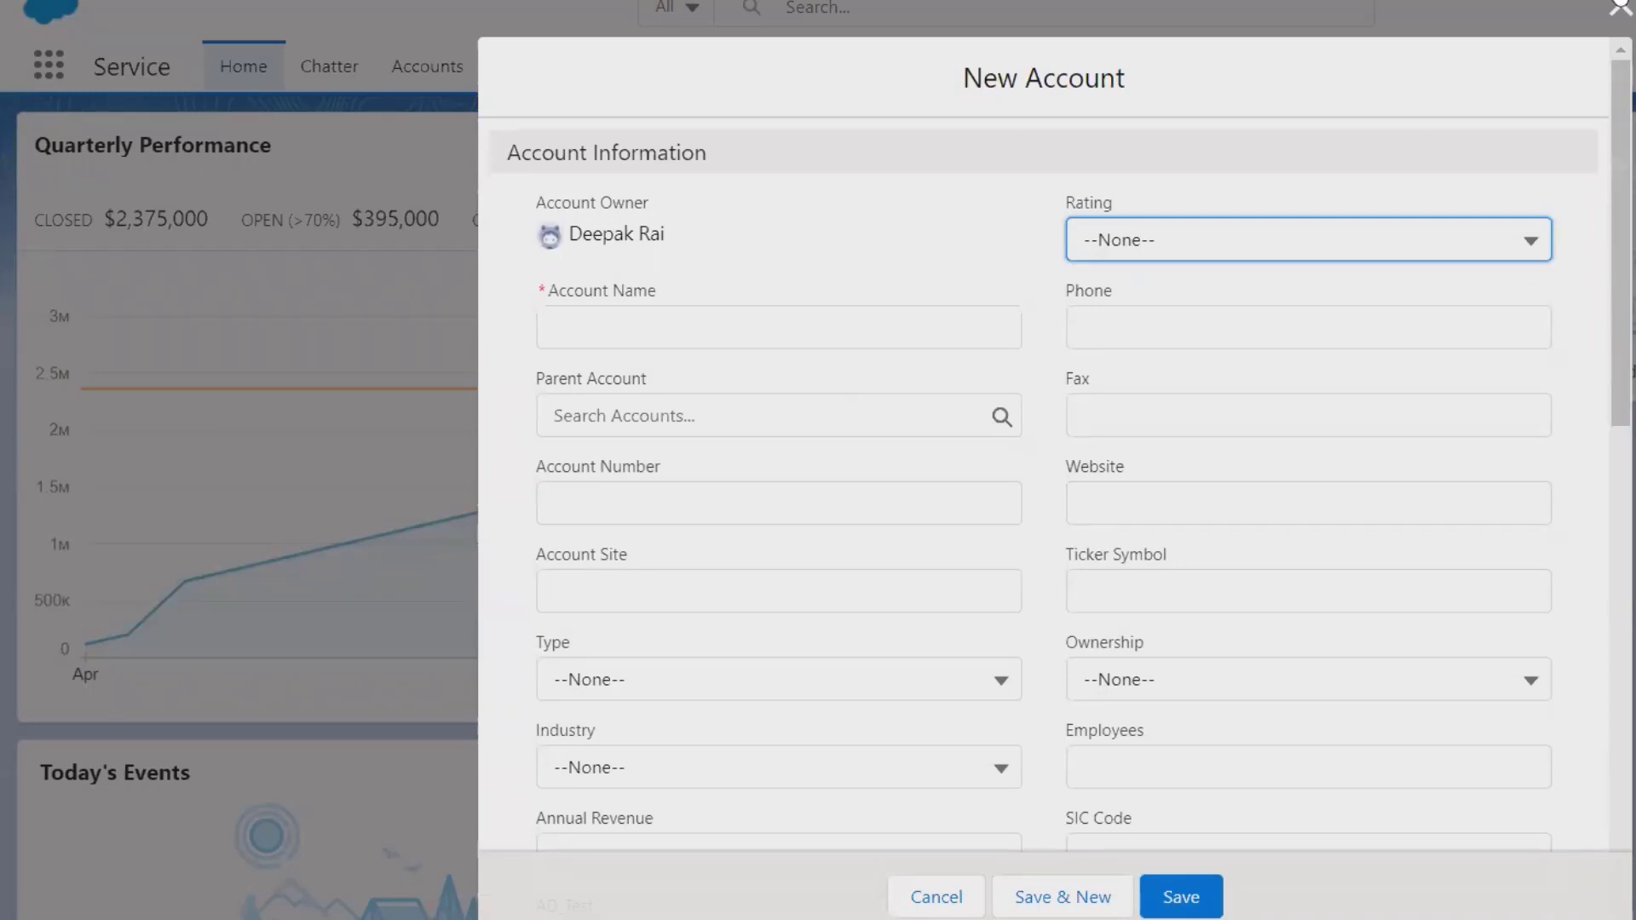
pyautogui.click(1623, 412)
pyautogui.moveTo(1623, 412); pyautogui.dragTo(1624, 501)
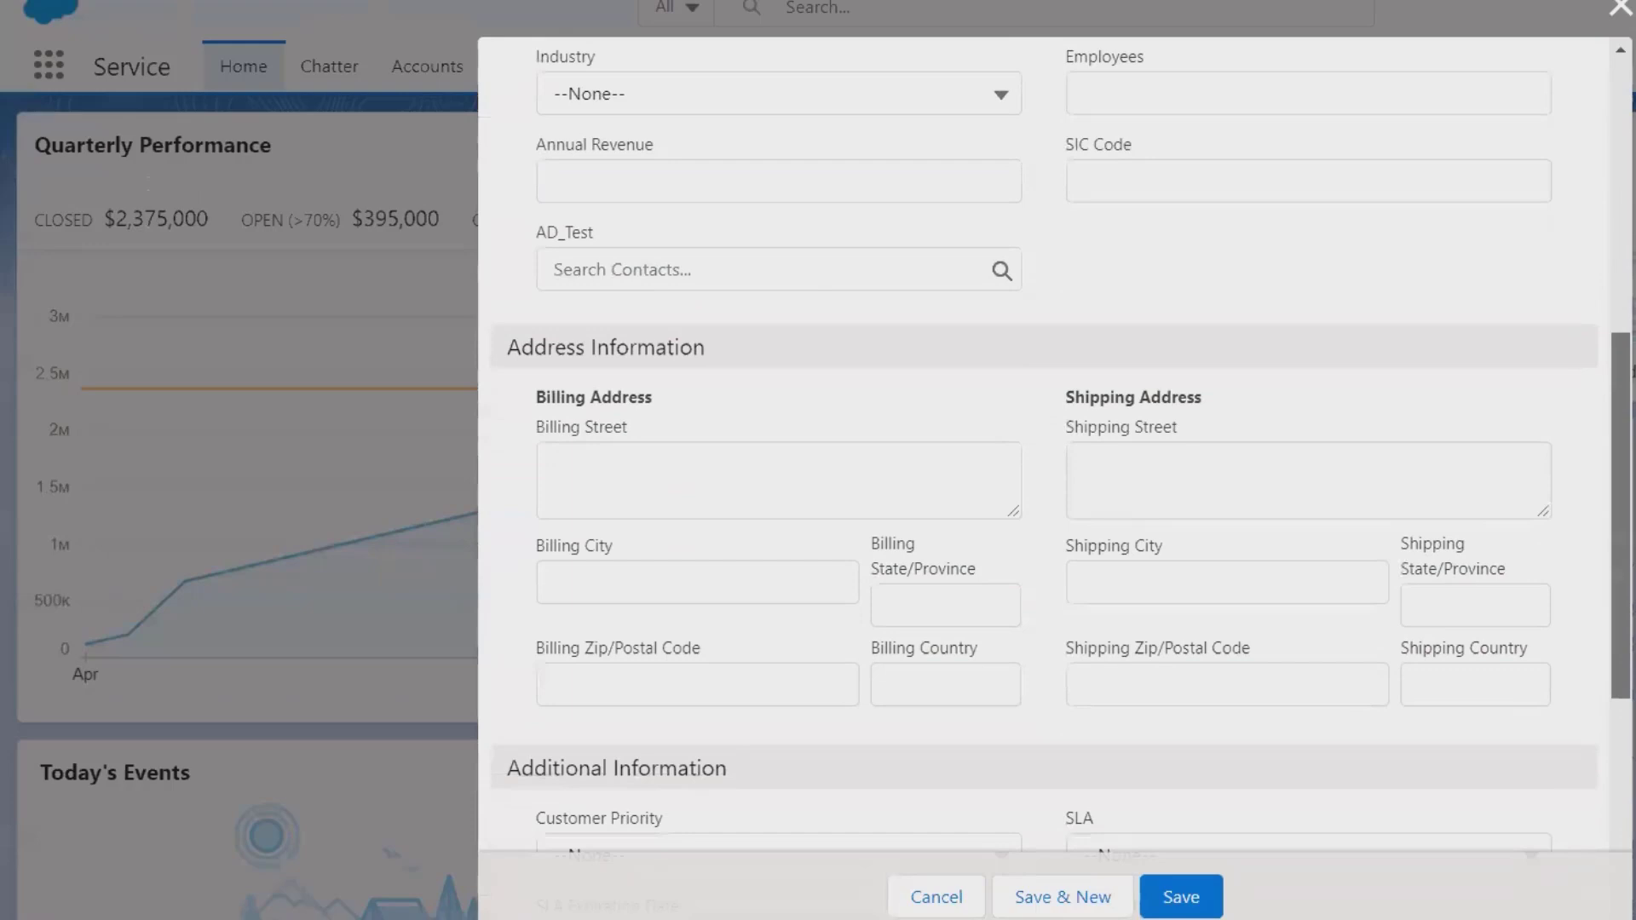
pyautogui.scroll(3, 1044, 461)
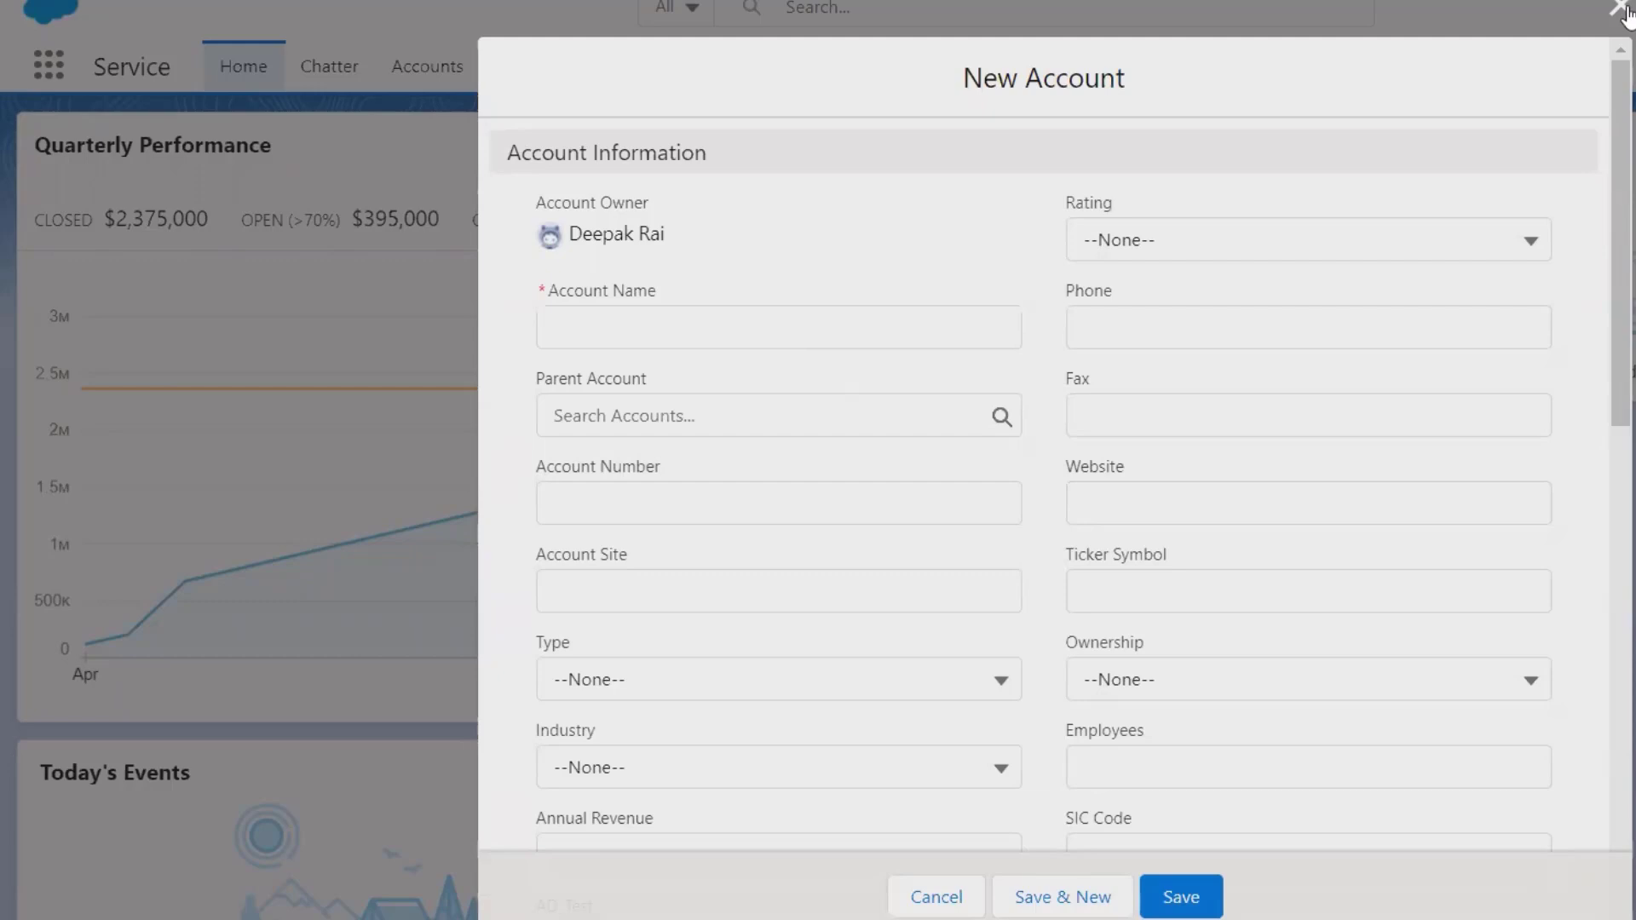
# Discard the unsaved form and view Recently Viewed accounts, trying inline edit and row actions without changes
pyautogui.click(1619, 8)
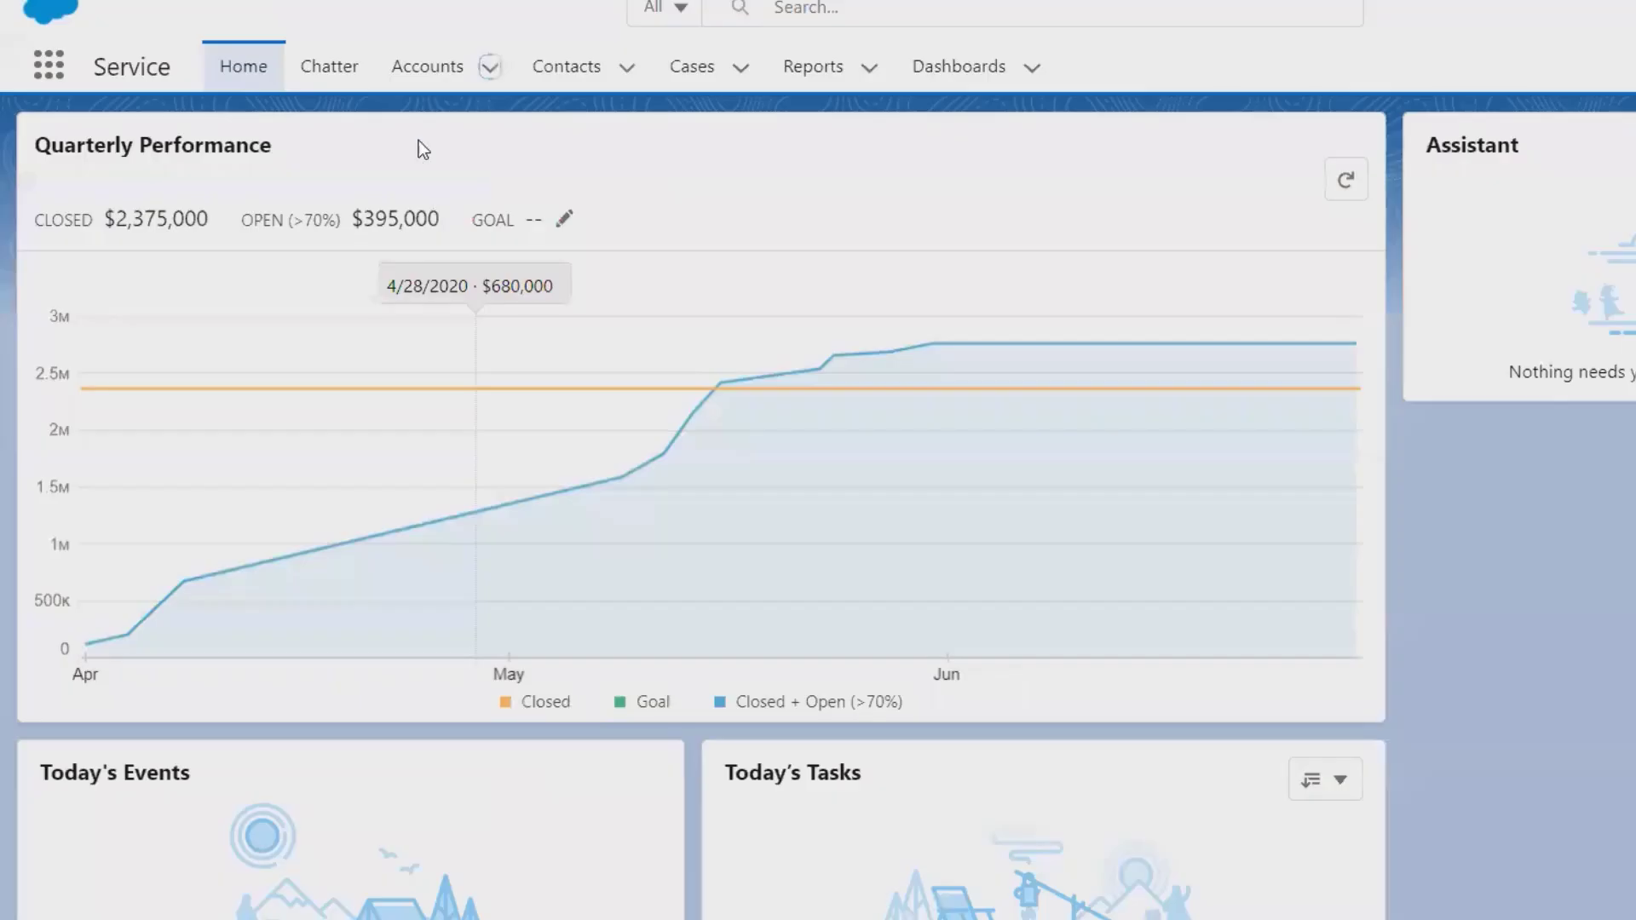
pyautogui.click(424, 71)
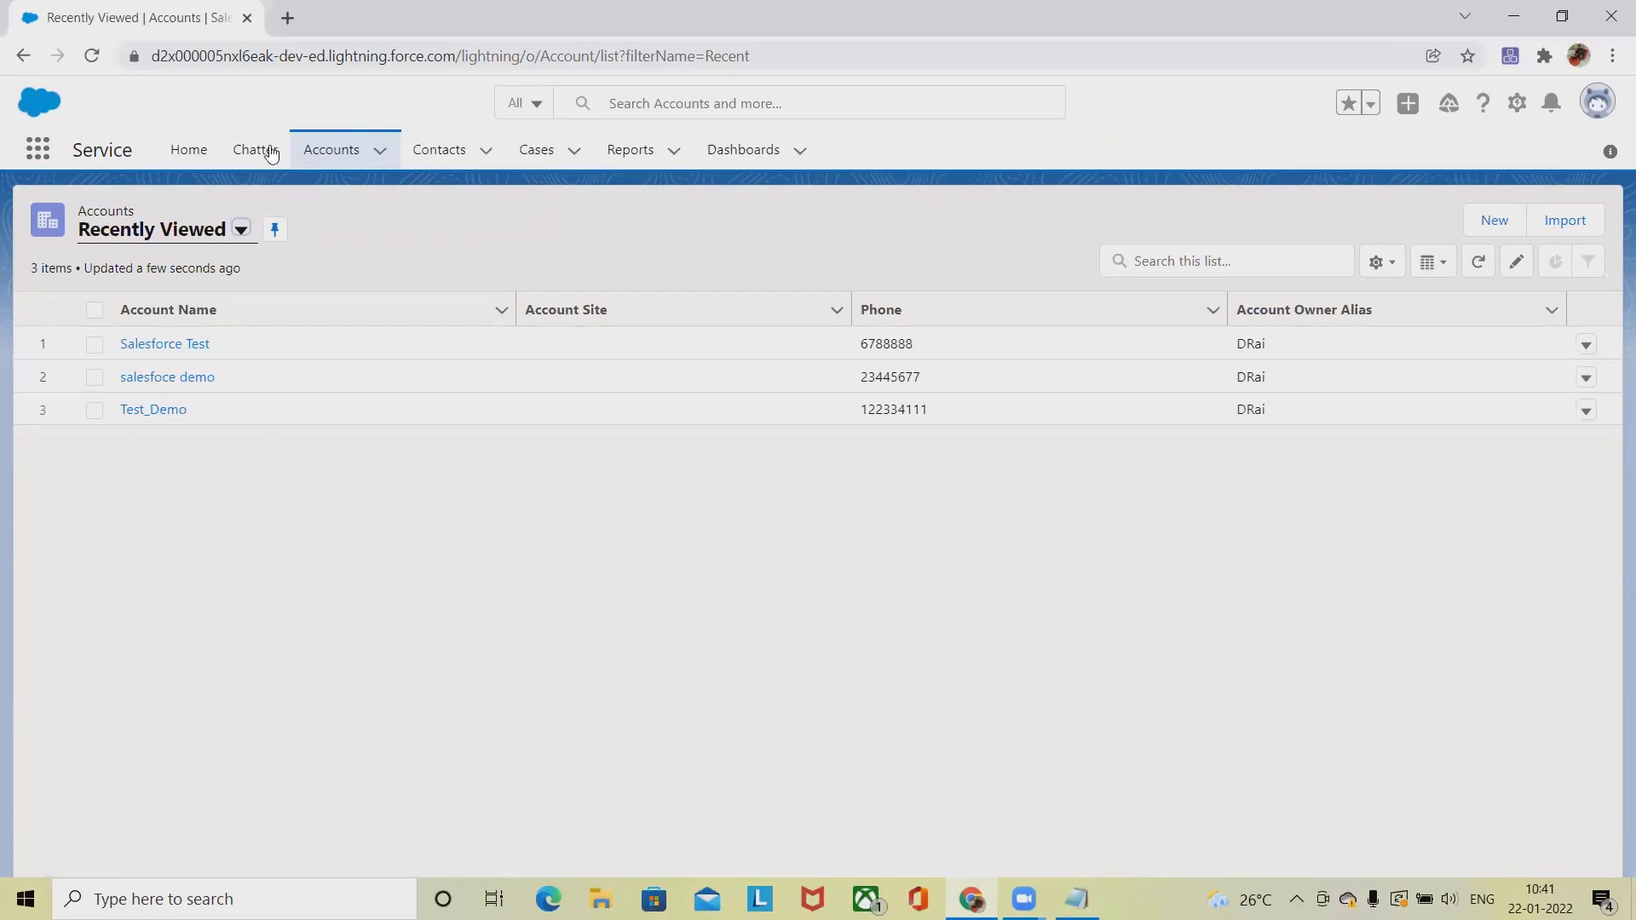
pyautogui.moveTo(498, 351)
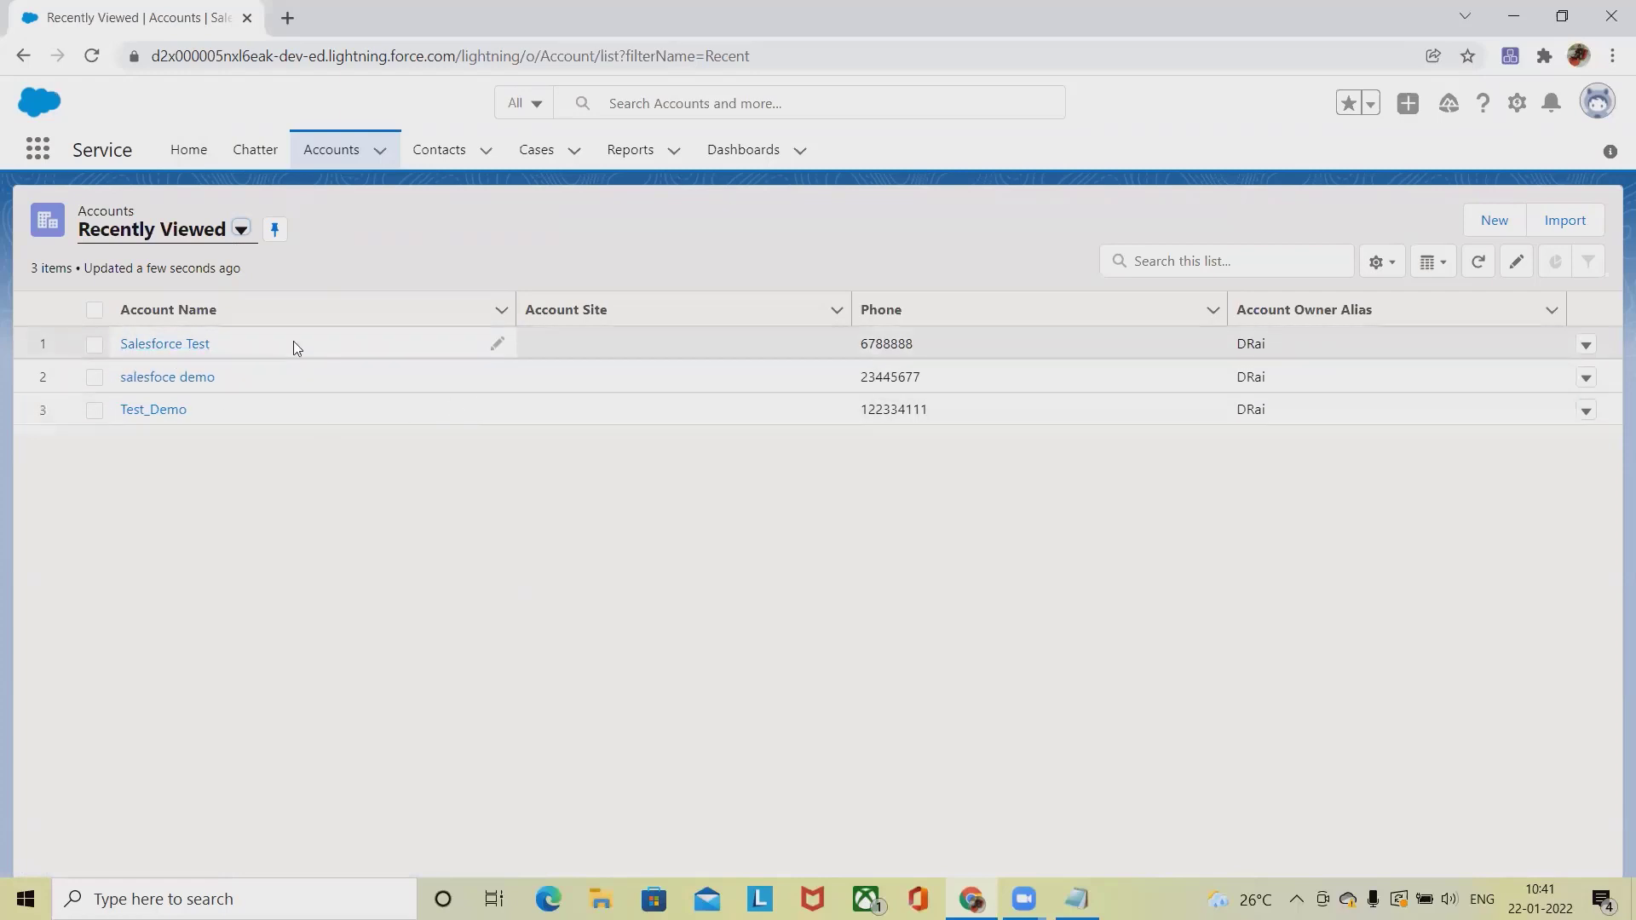
pyautogui.click(497, 346)
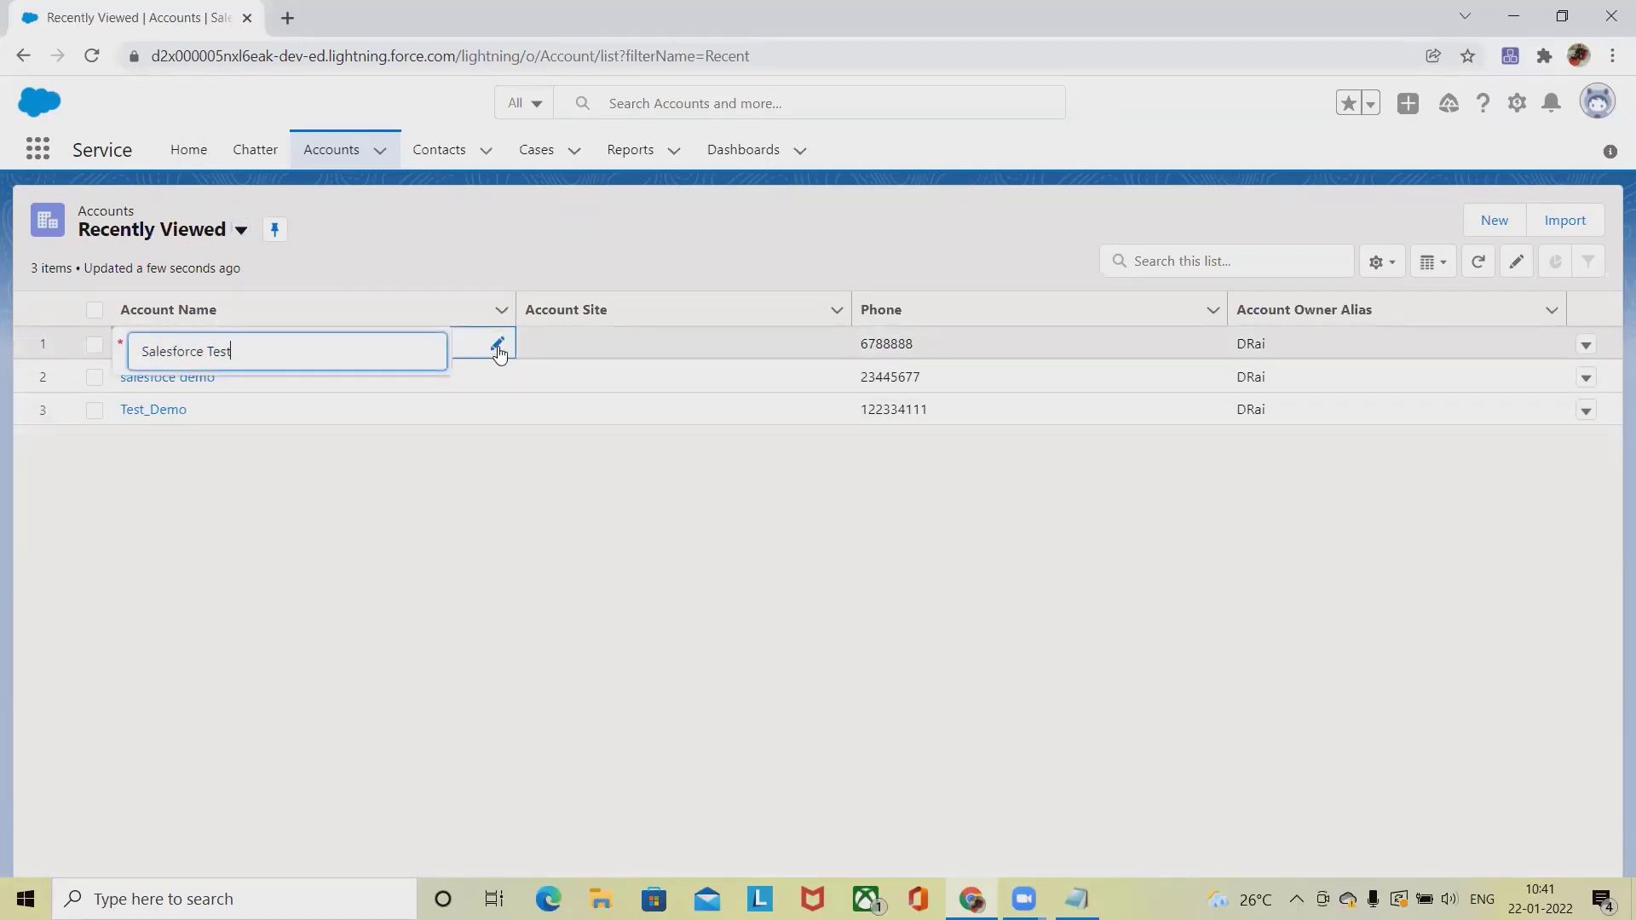
pyautogui.click(552, 577)
pyautogui.click(1587, 345)
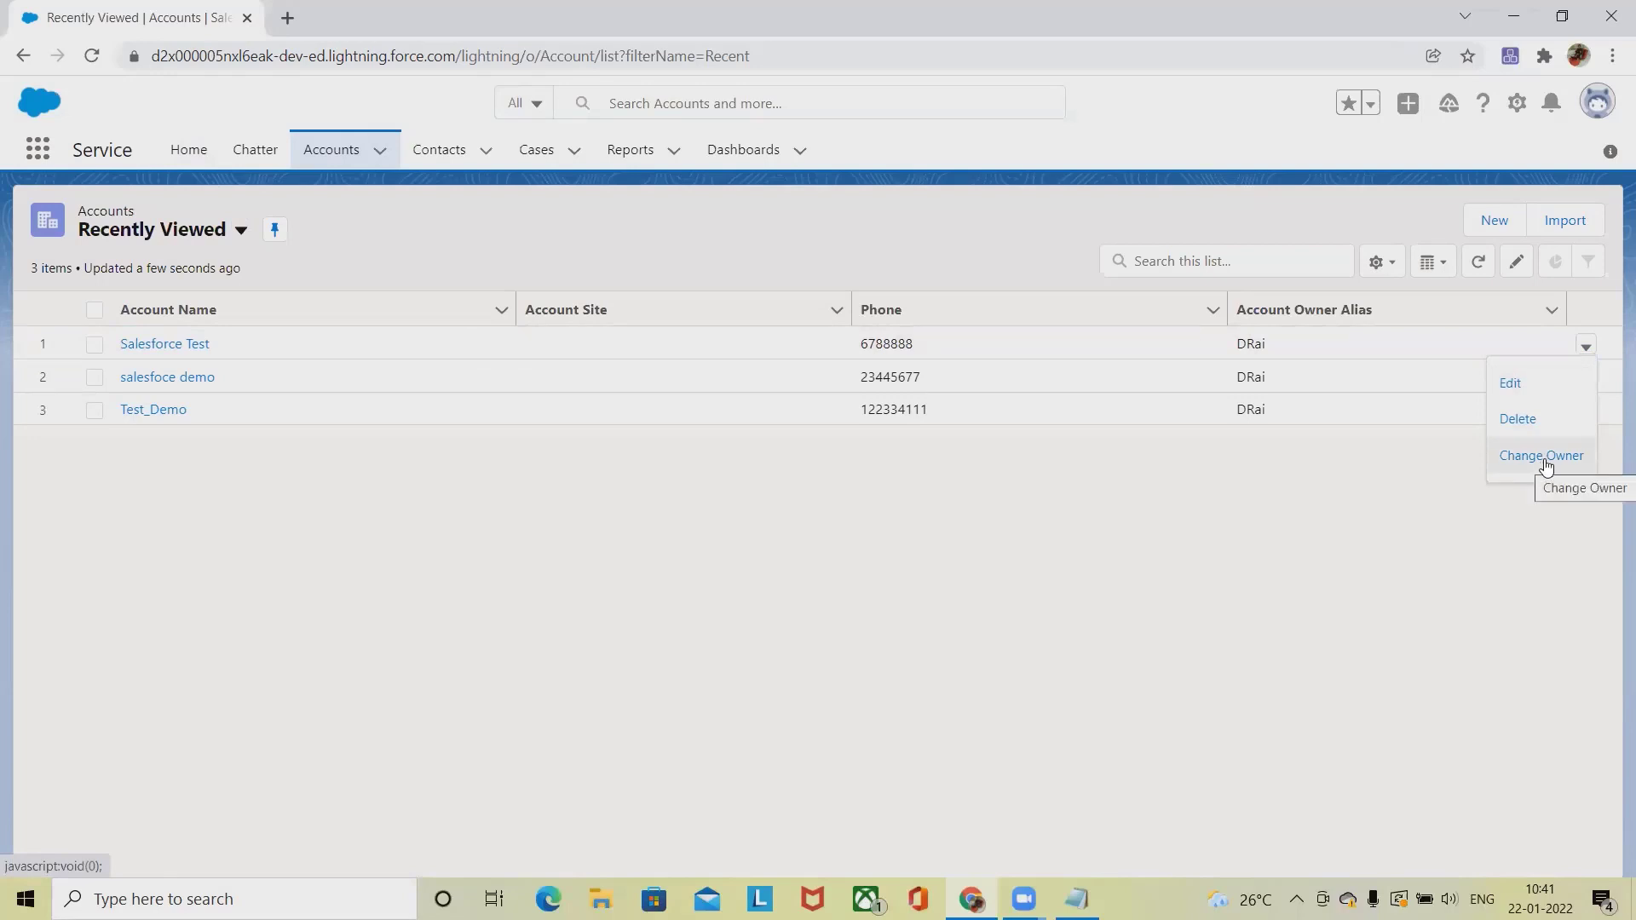
pyautogui.click(1374, 624)
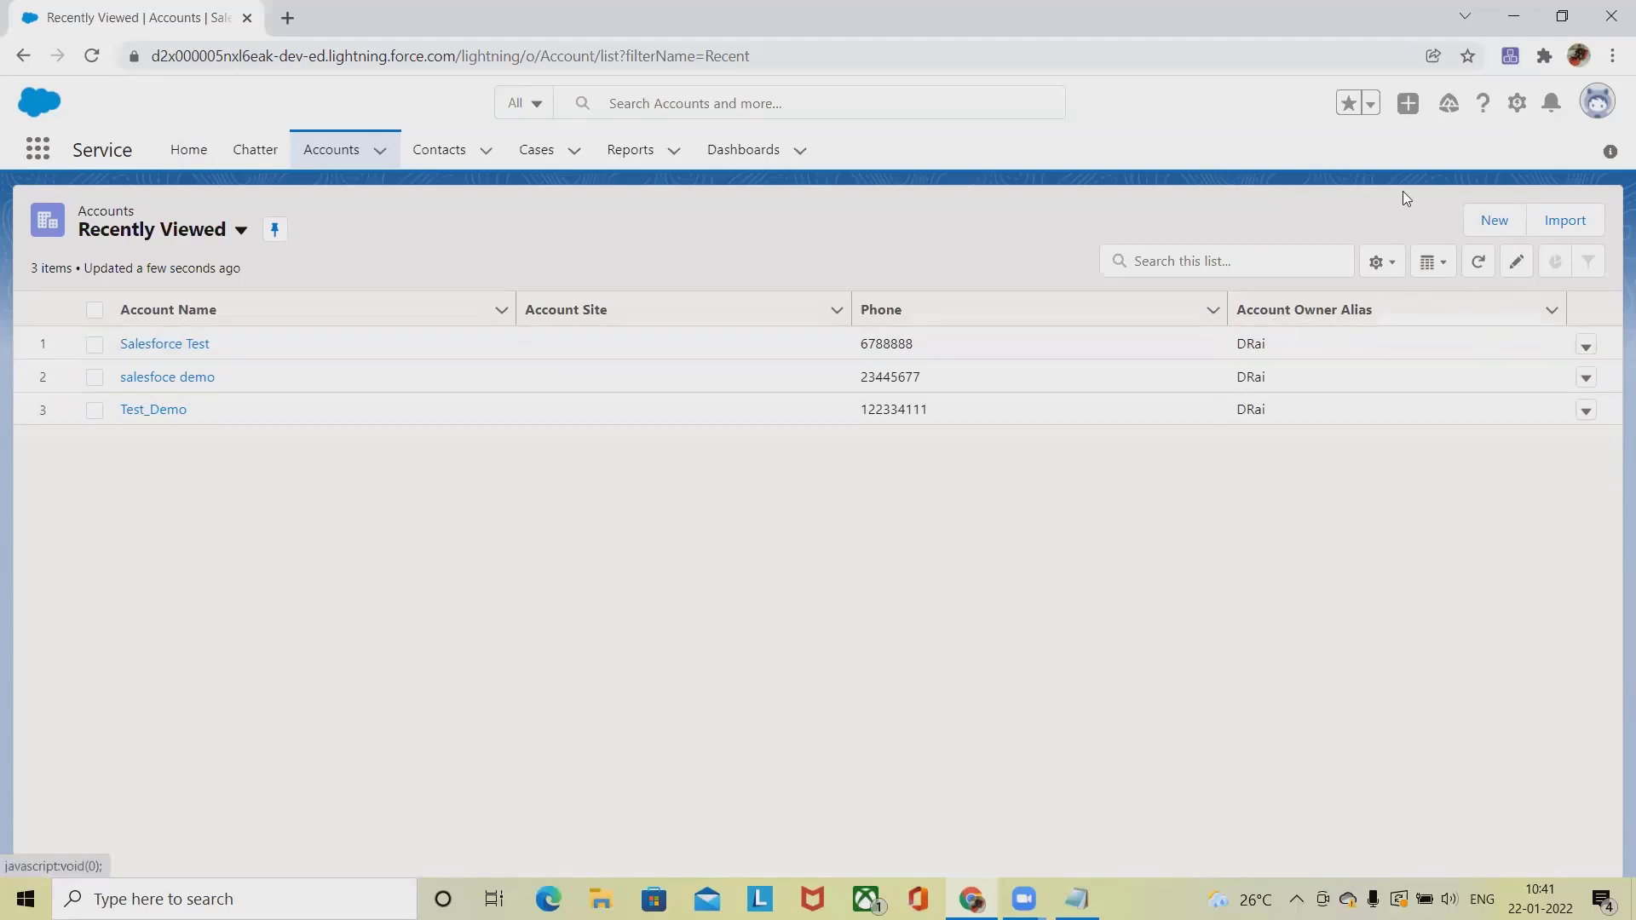
# Start a new account named Salseforce_Account_Demo, leaving Parent Account empty
pyautogui.click(1497, 223)
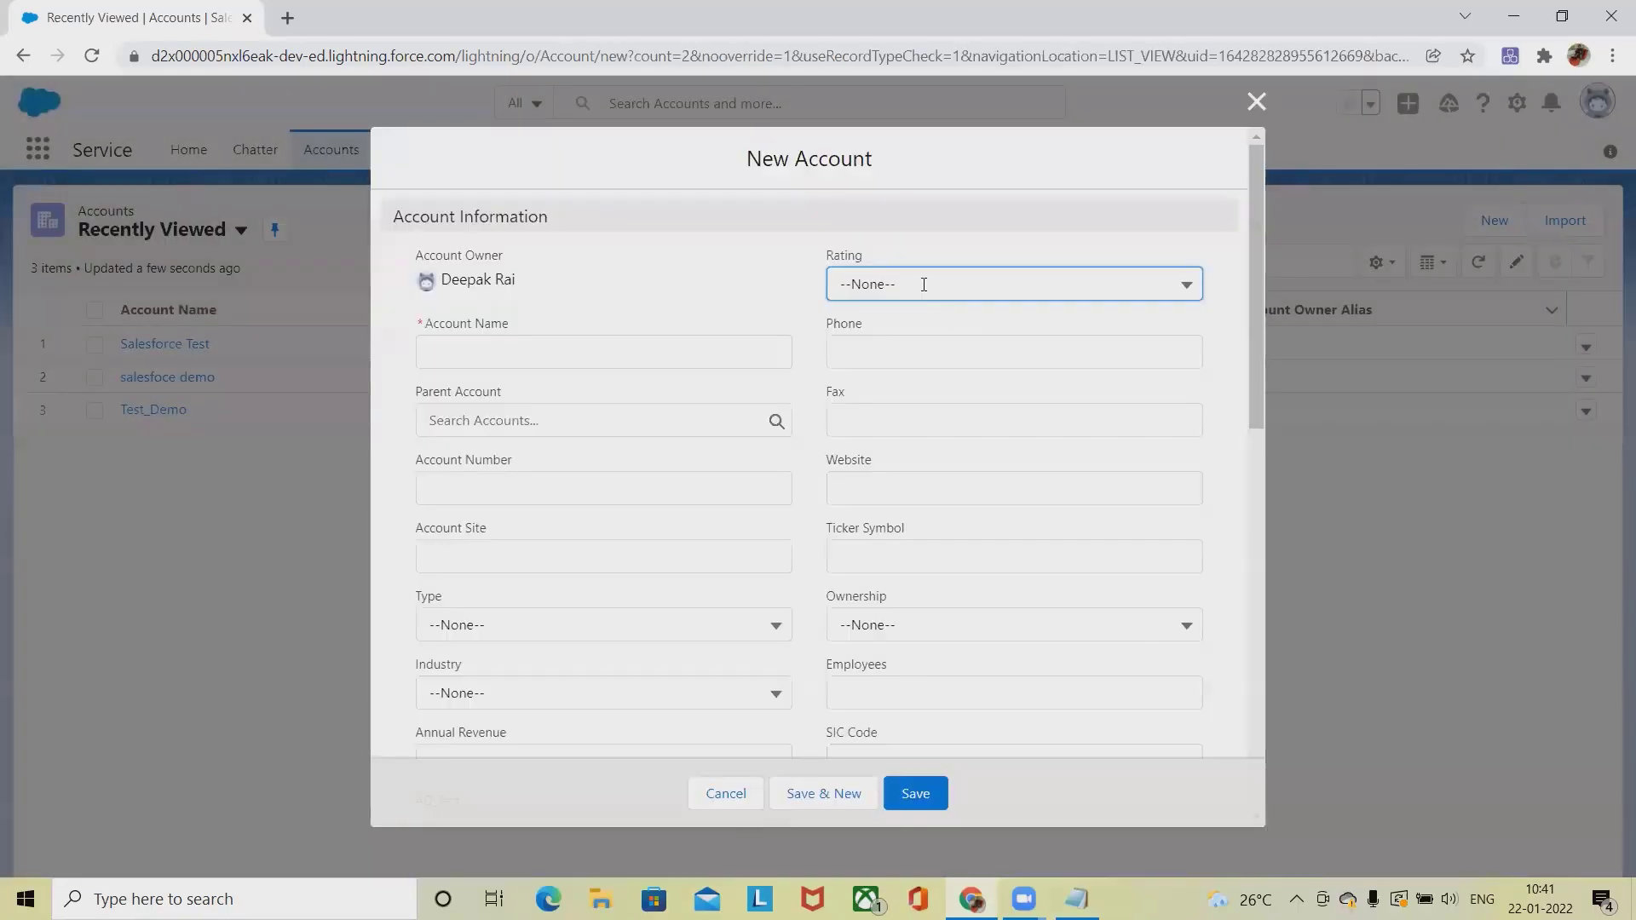
pyautogui.click(568, 365)
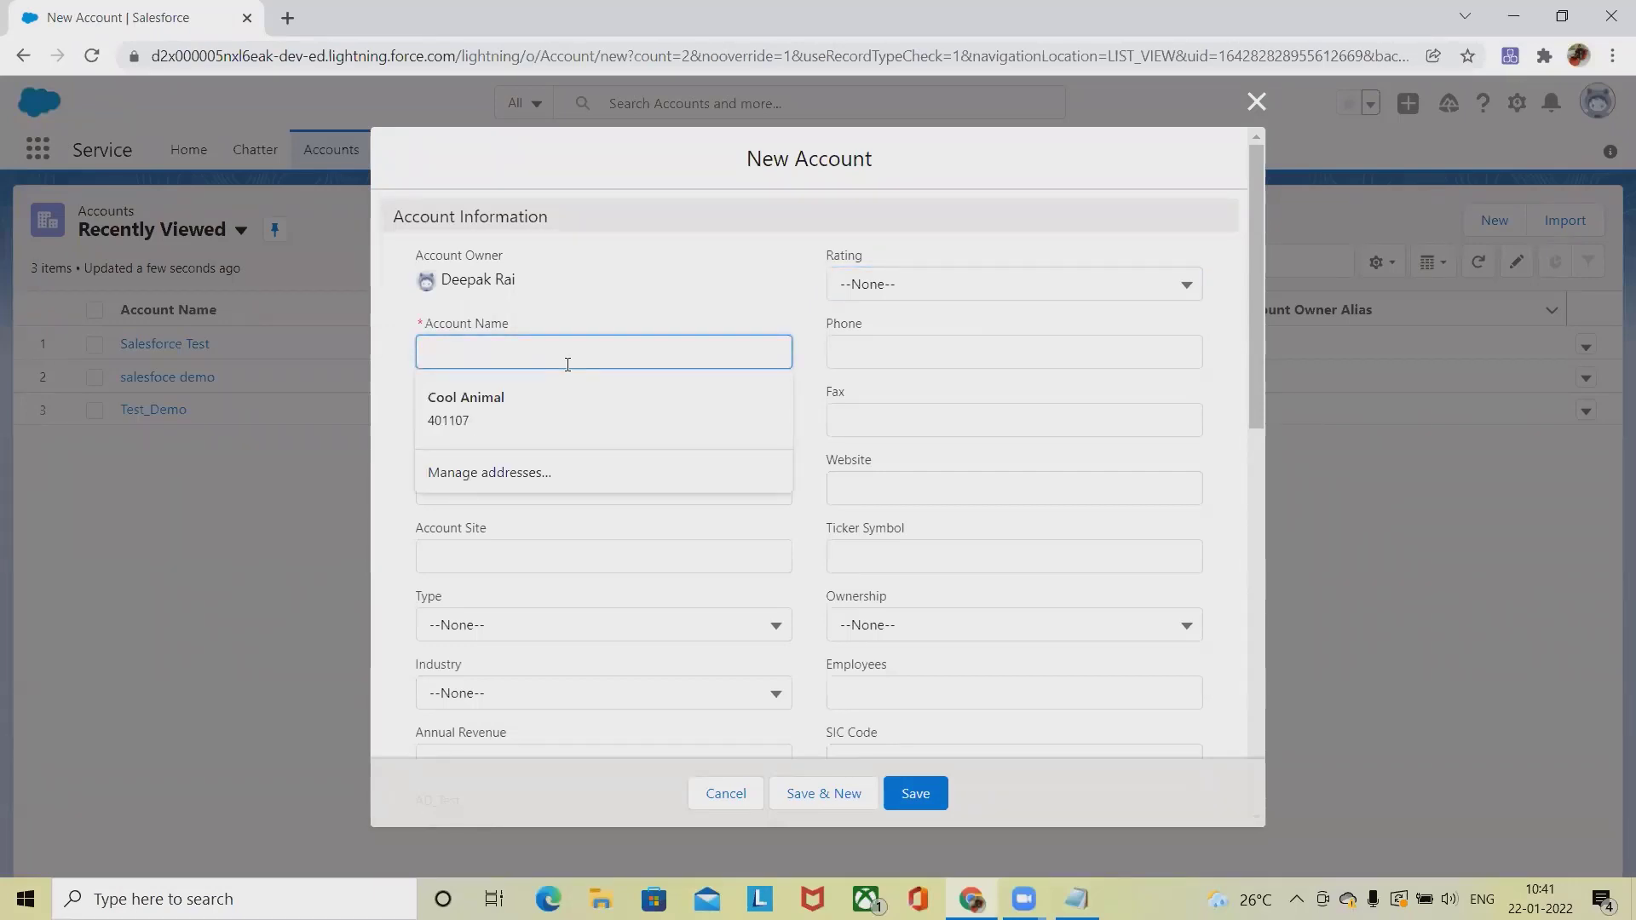
pyautogui.write('S')
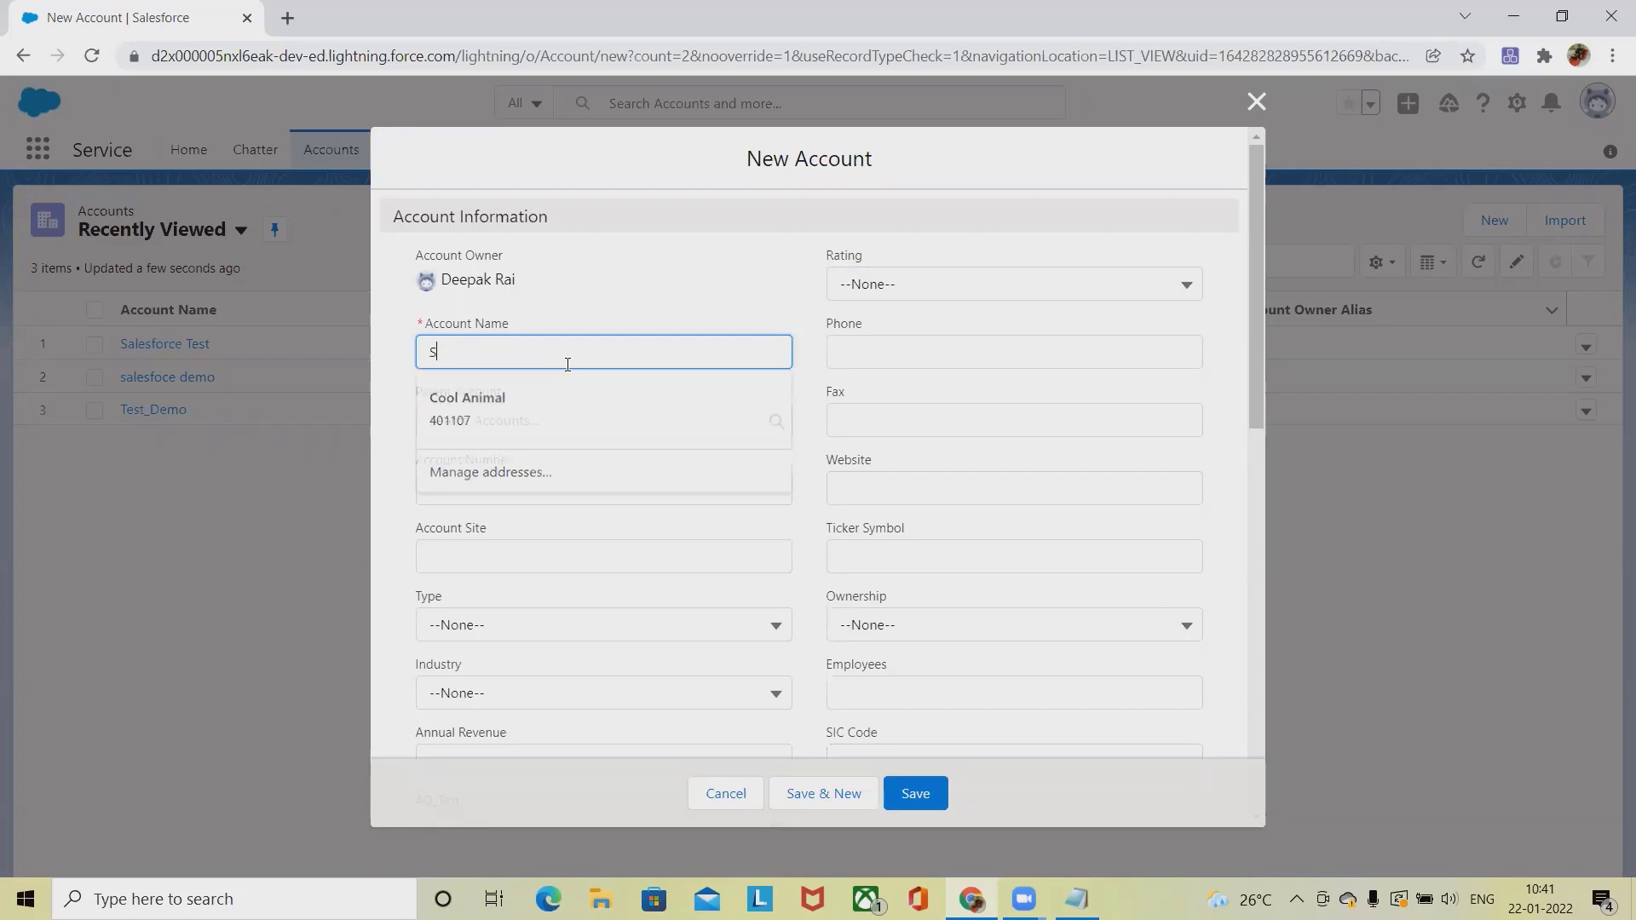
pyautogui.write('ale')
pyautogui.press('BackSpace')
pyautogui.press('BackSpace')
pyautogui.press('BackSpace')
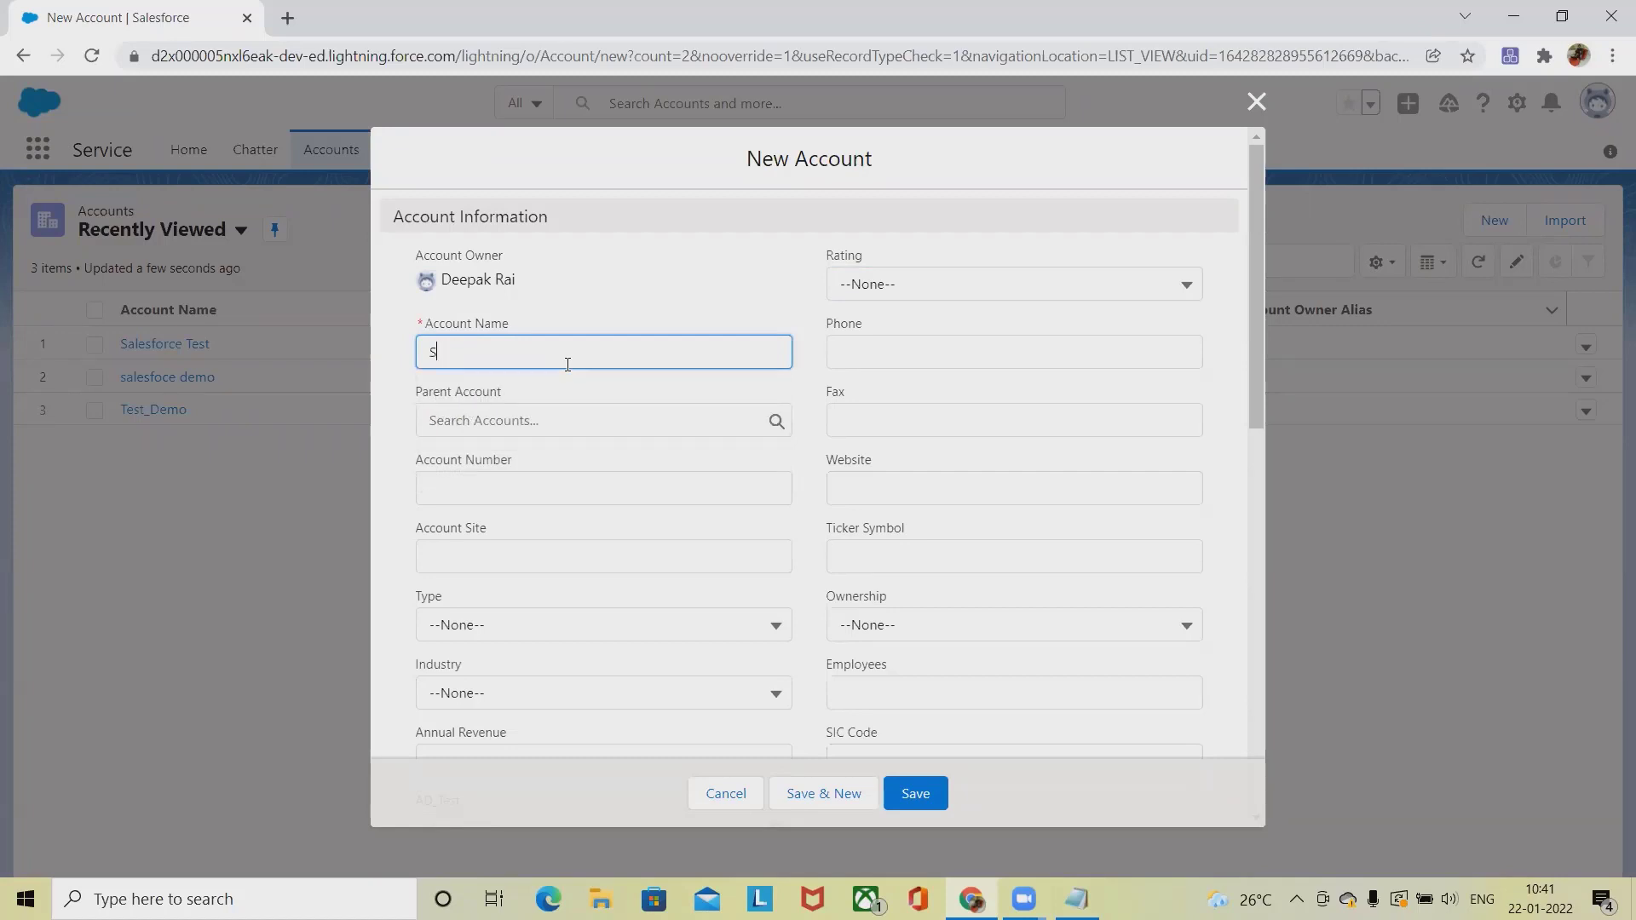
pyautogui.write('alseforce_Account_Demo')
pyautogui.click(618, 416)
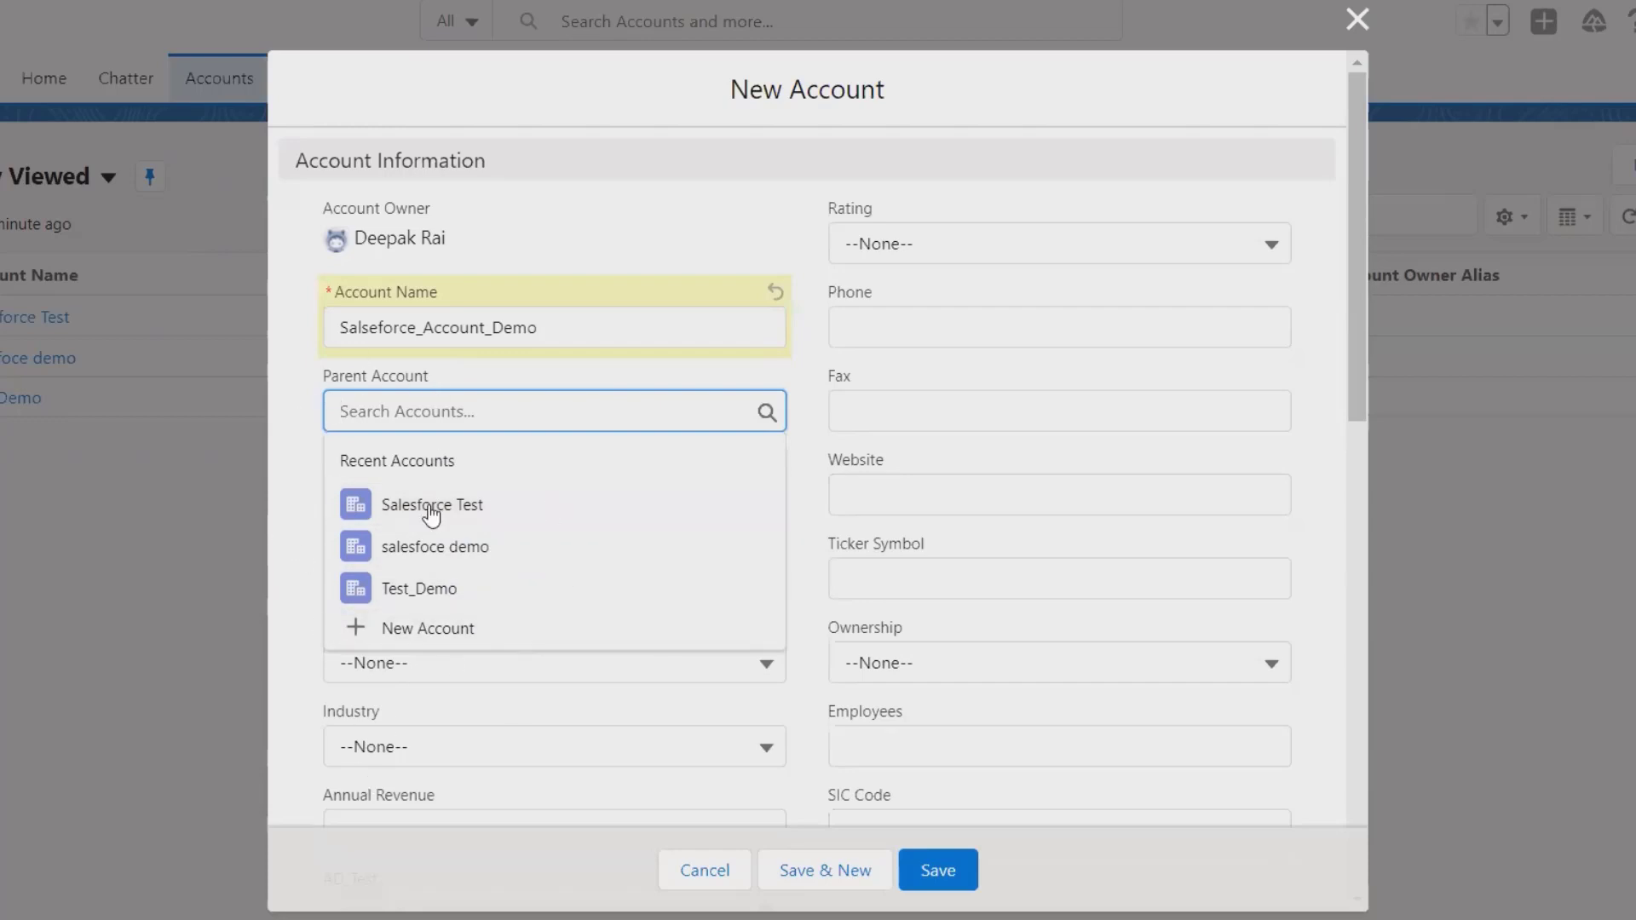
pyautogui.click(279, 510)
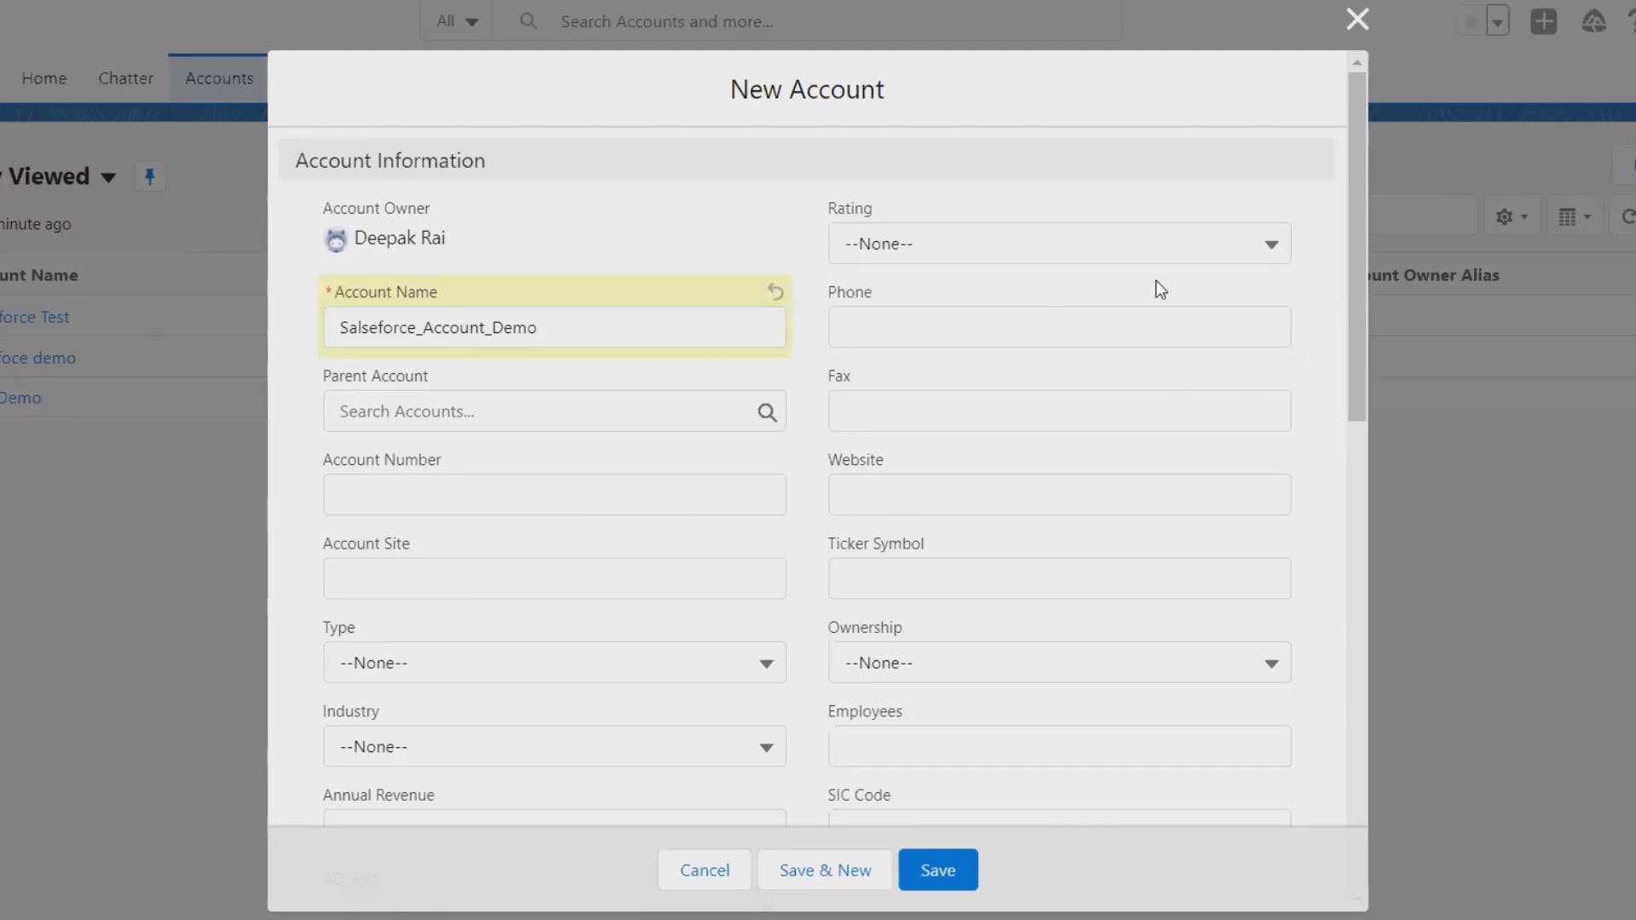
pyautogui.click(1273, 247)
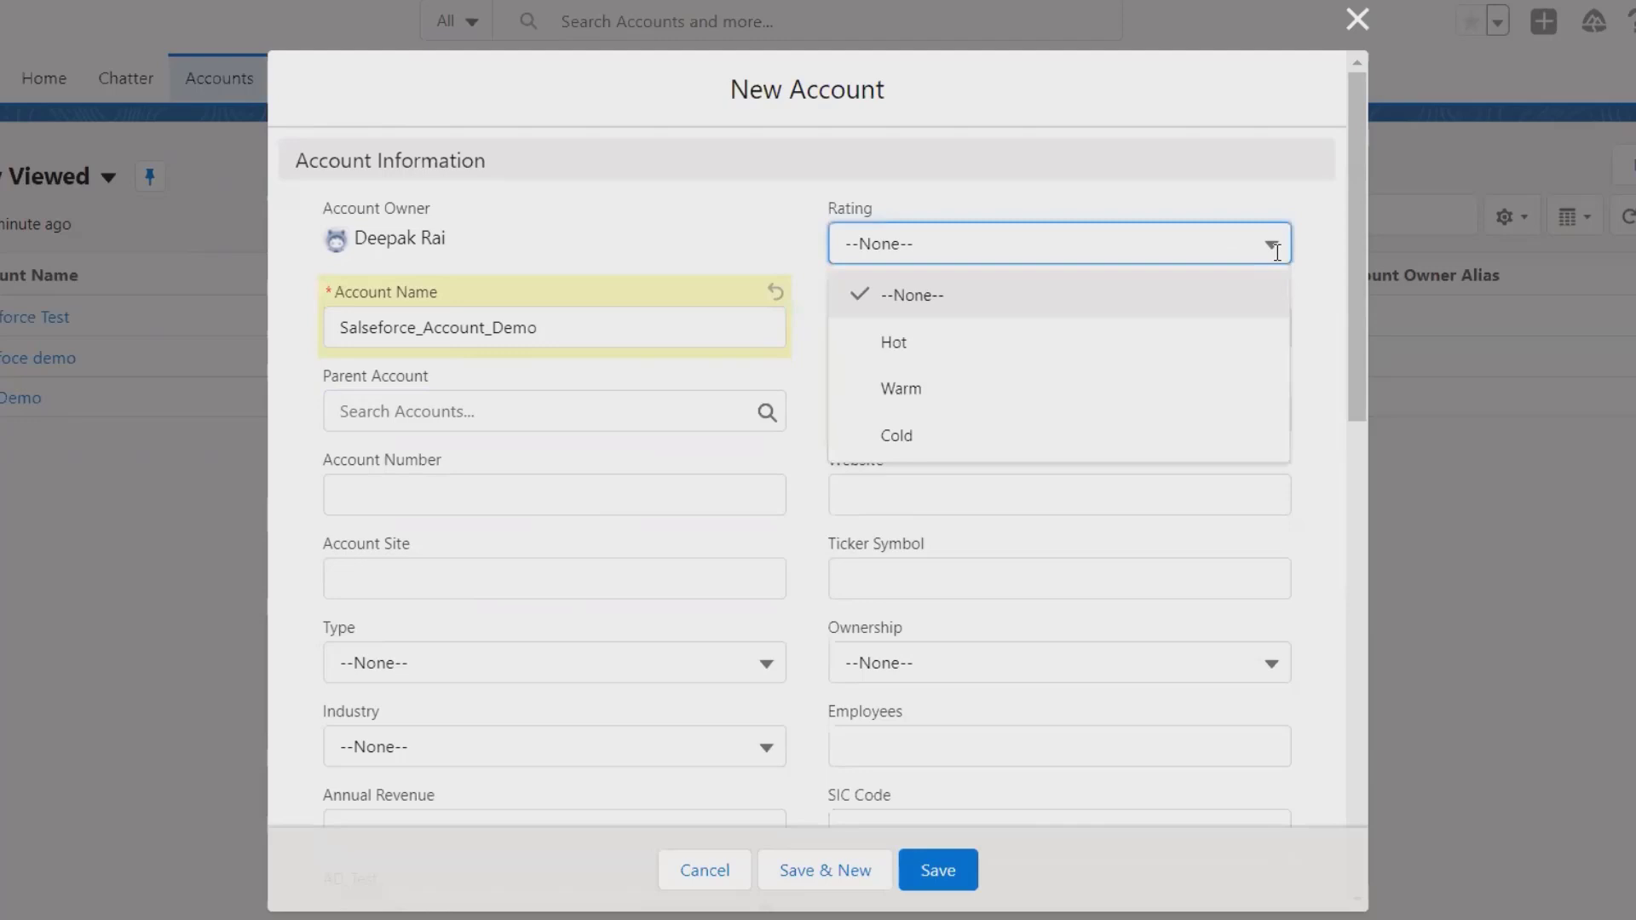
pyautogui.click(1028, 358)
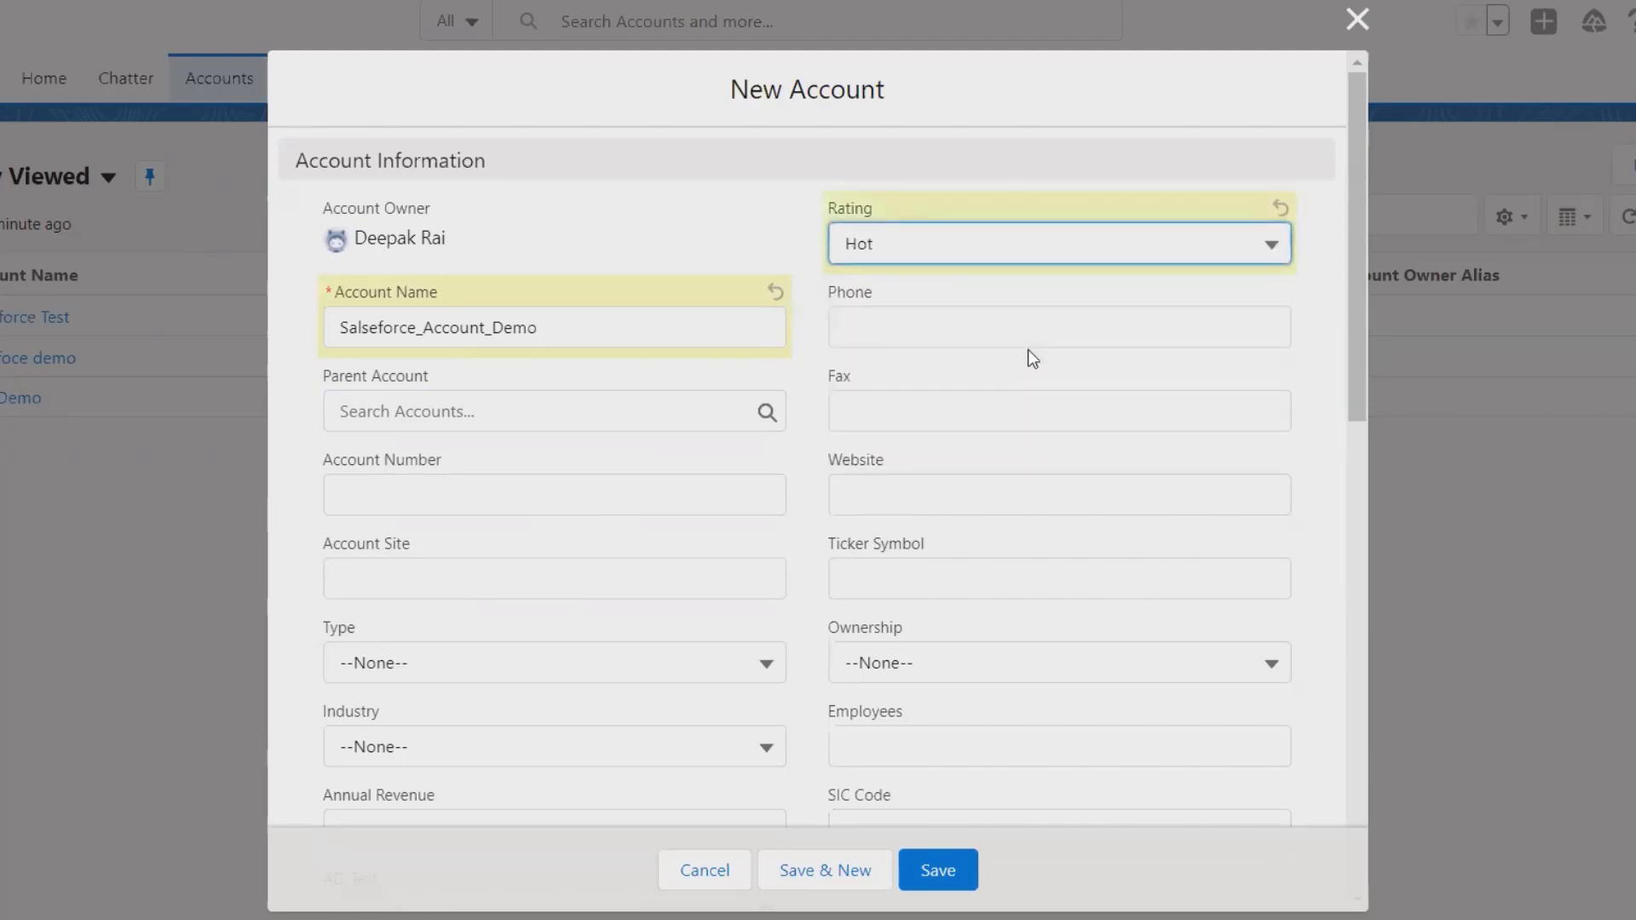
pyautogui.click(995, 332)
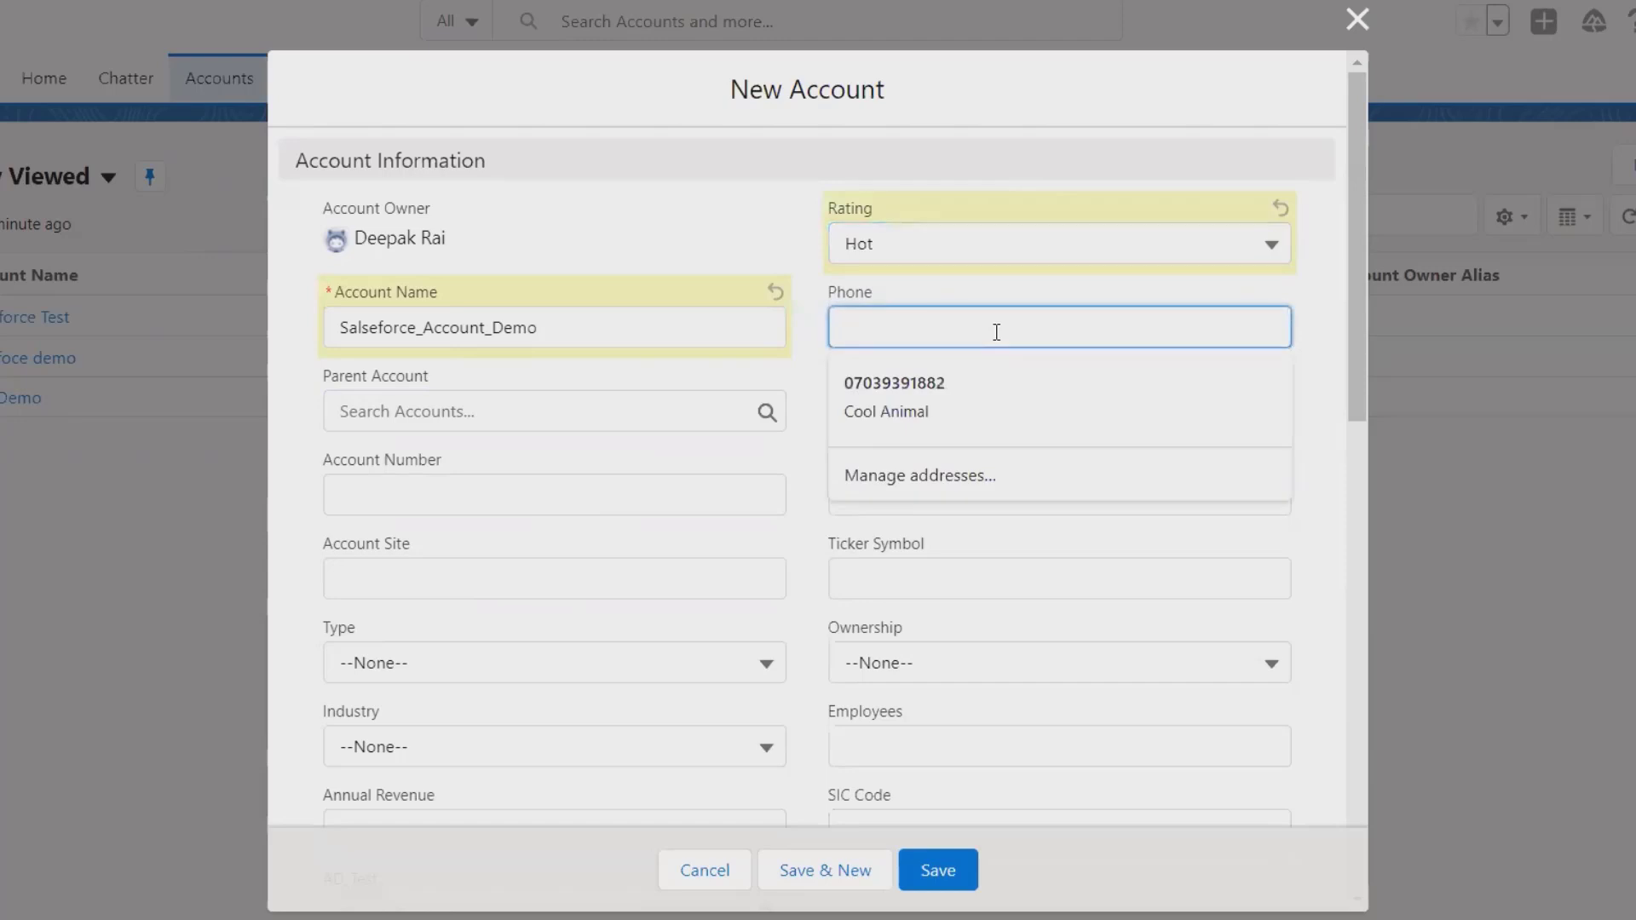
pyautogui.write('67848499')
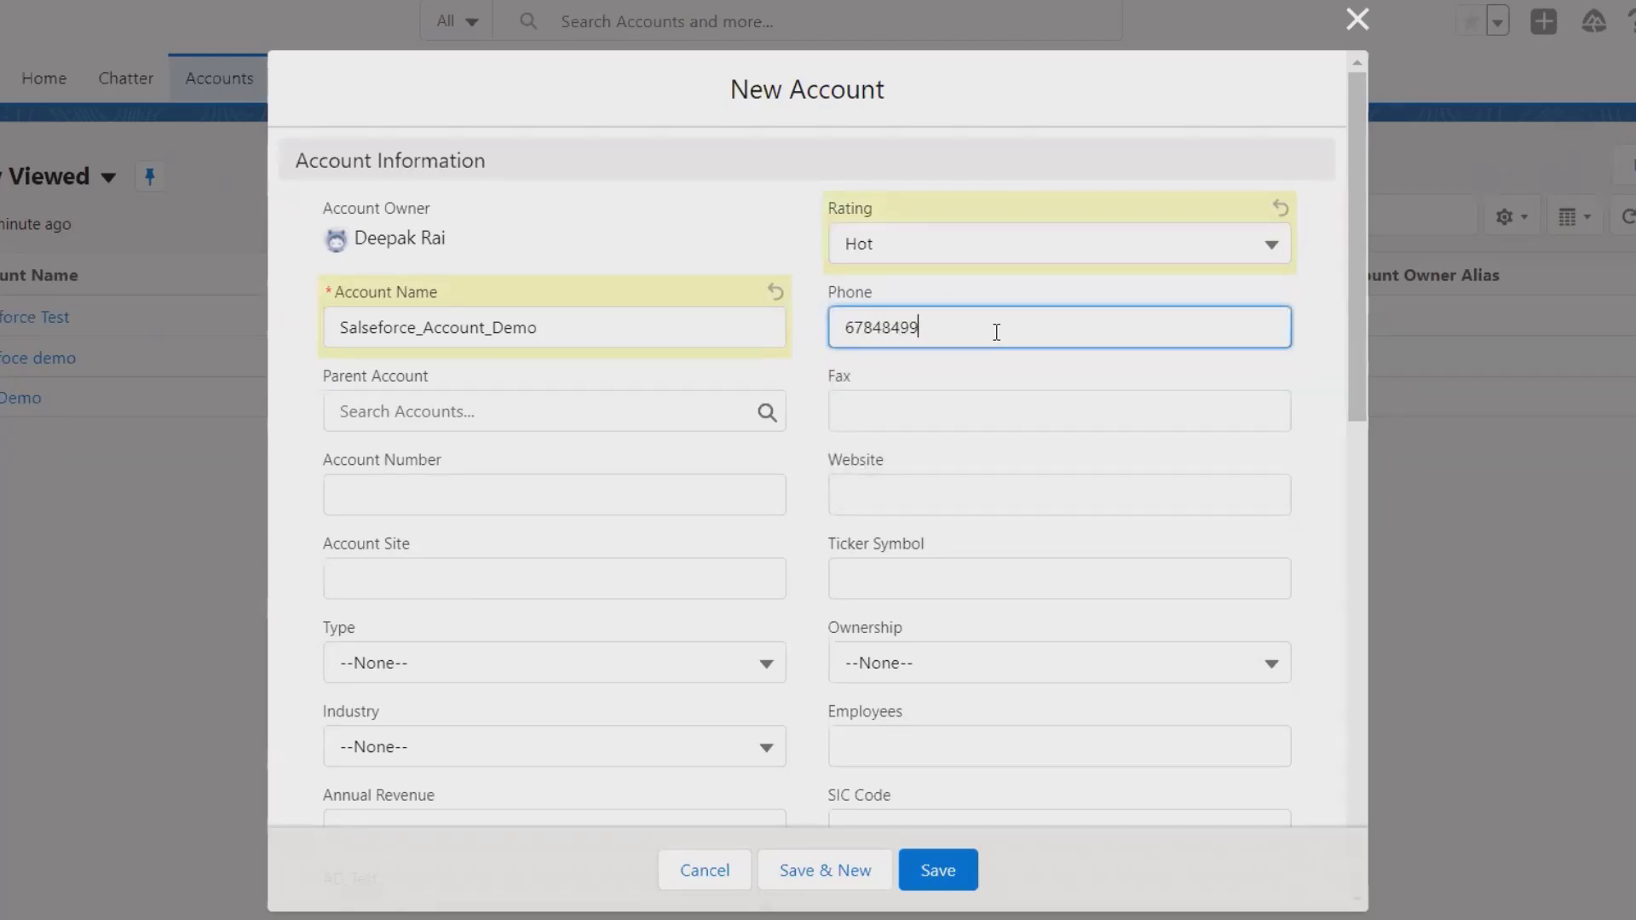
pyautogui.click(926, 441)
pyautogui.click(890, 512)
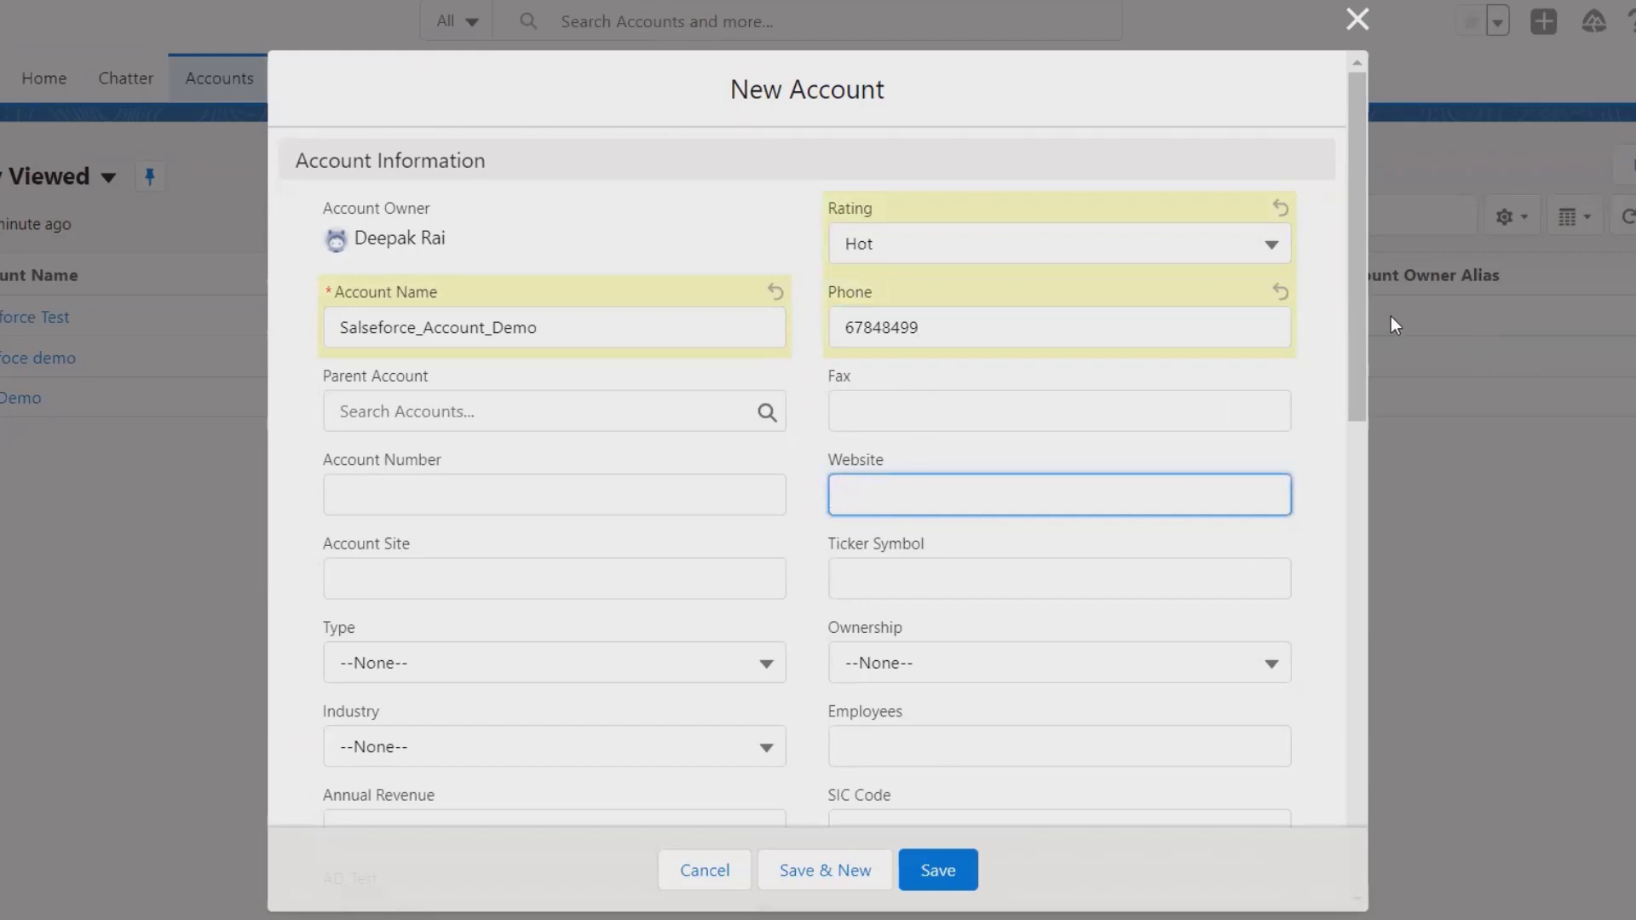
pyautogui.moveTo(1361, 326); pyautogui.dragTo(1397, 492)
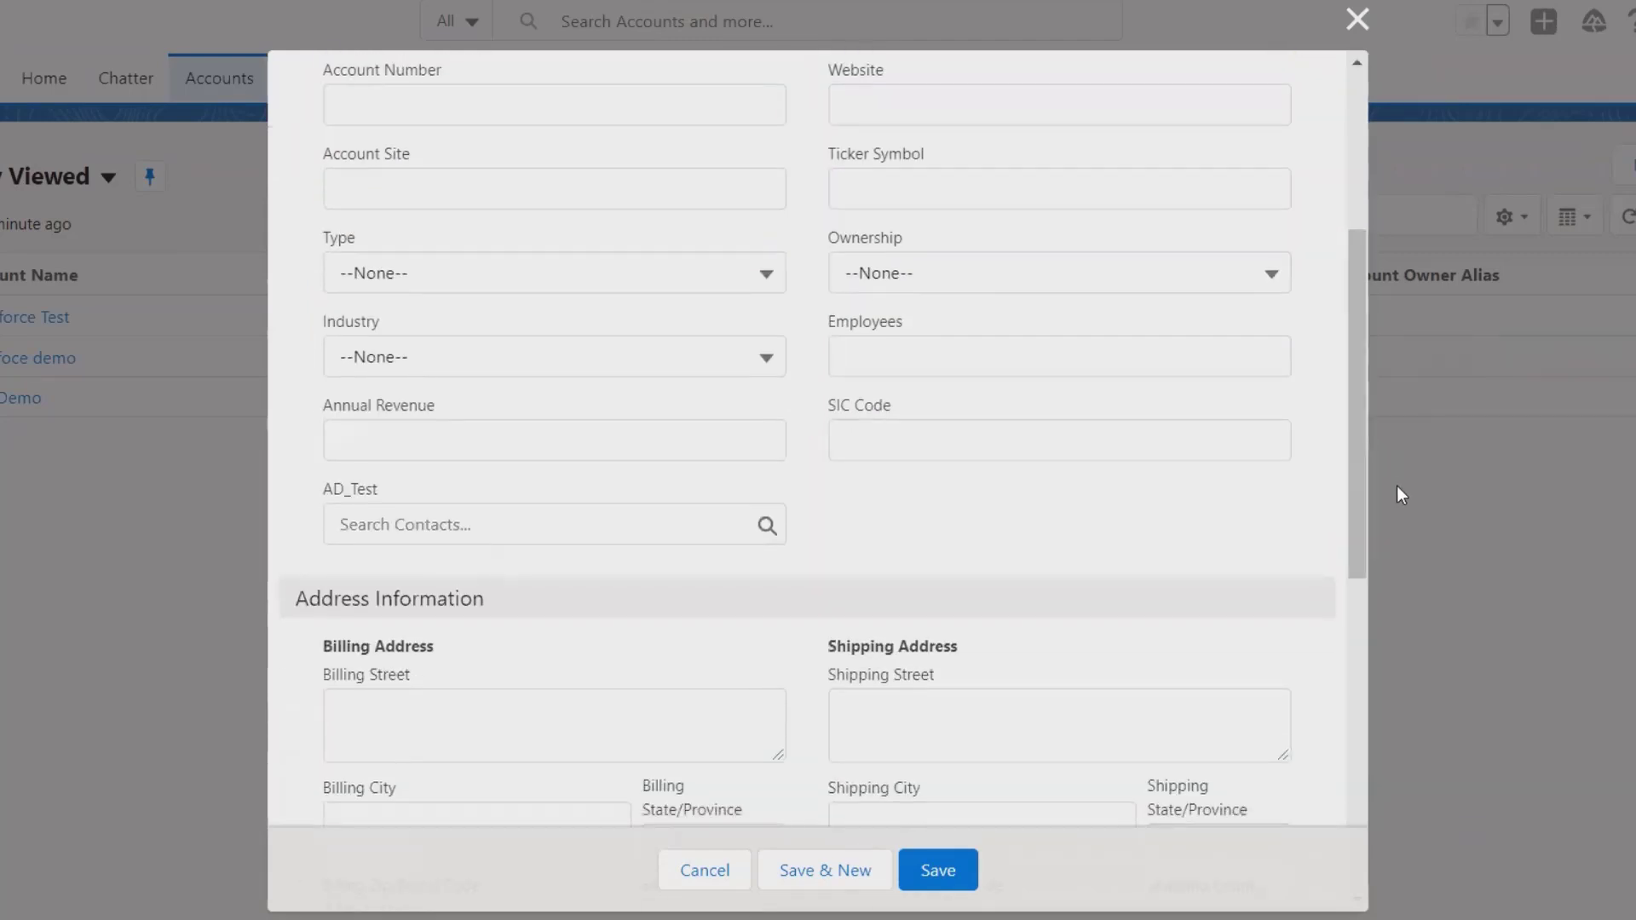
pyautogui.click(733, 272)
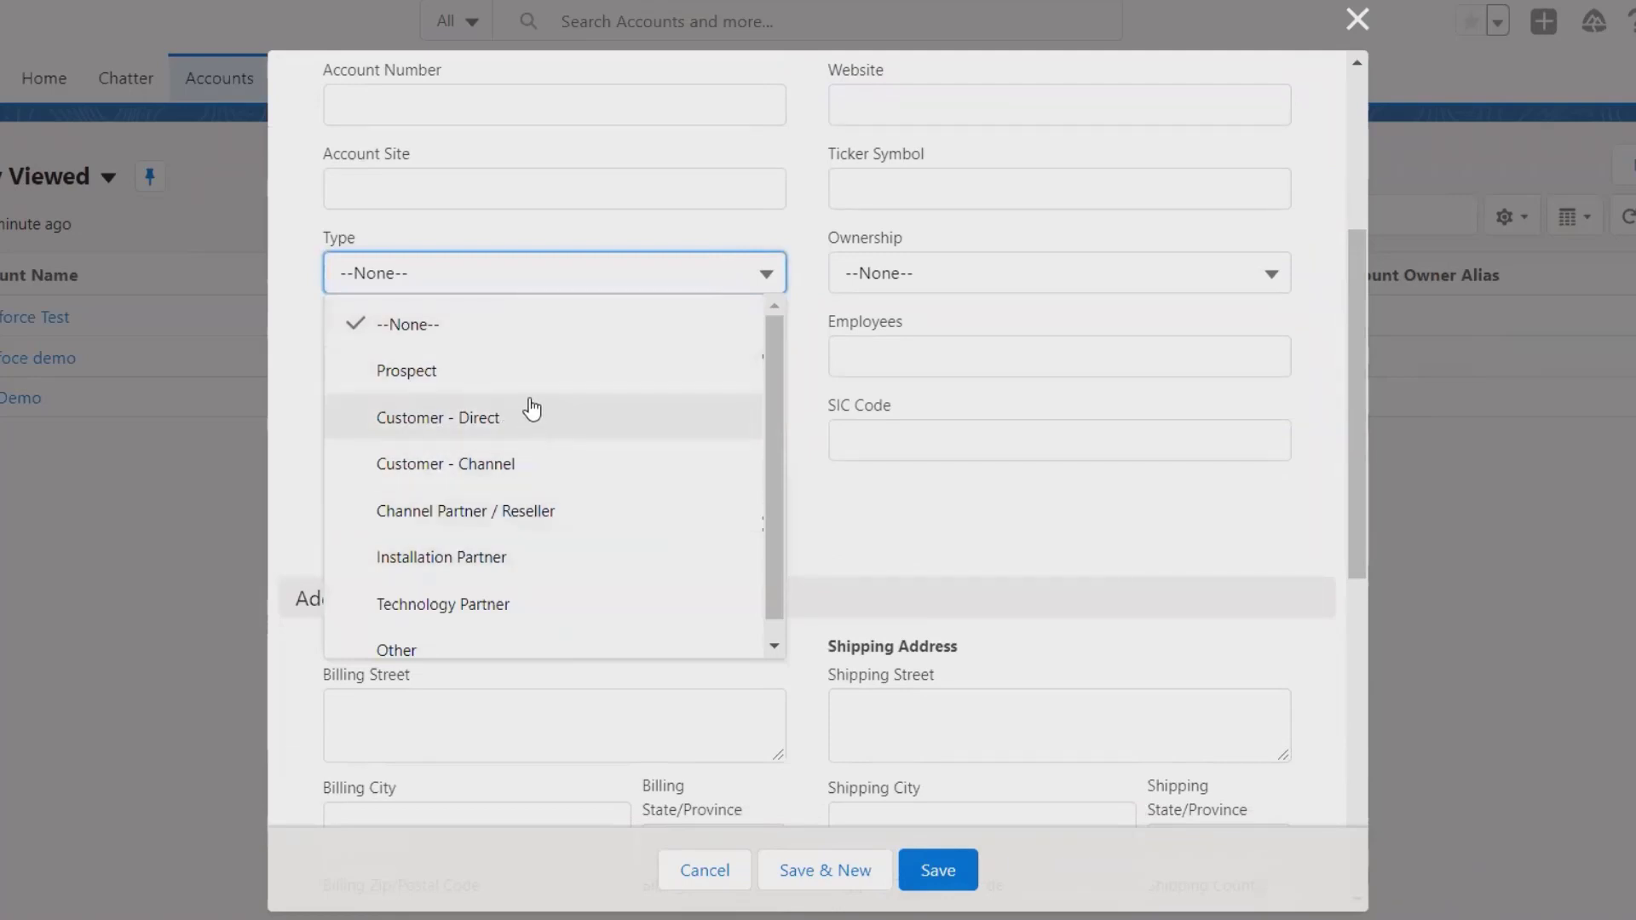
# Set the account Type to Technology Partner and Ownership to Private
pyautogui.click(533, 602)
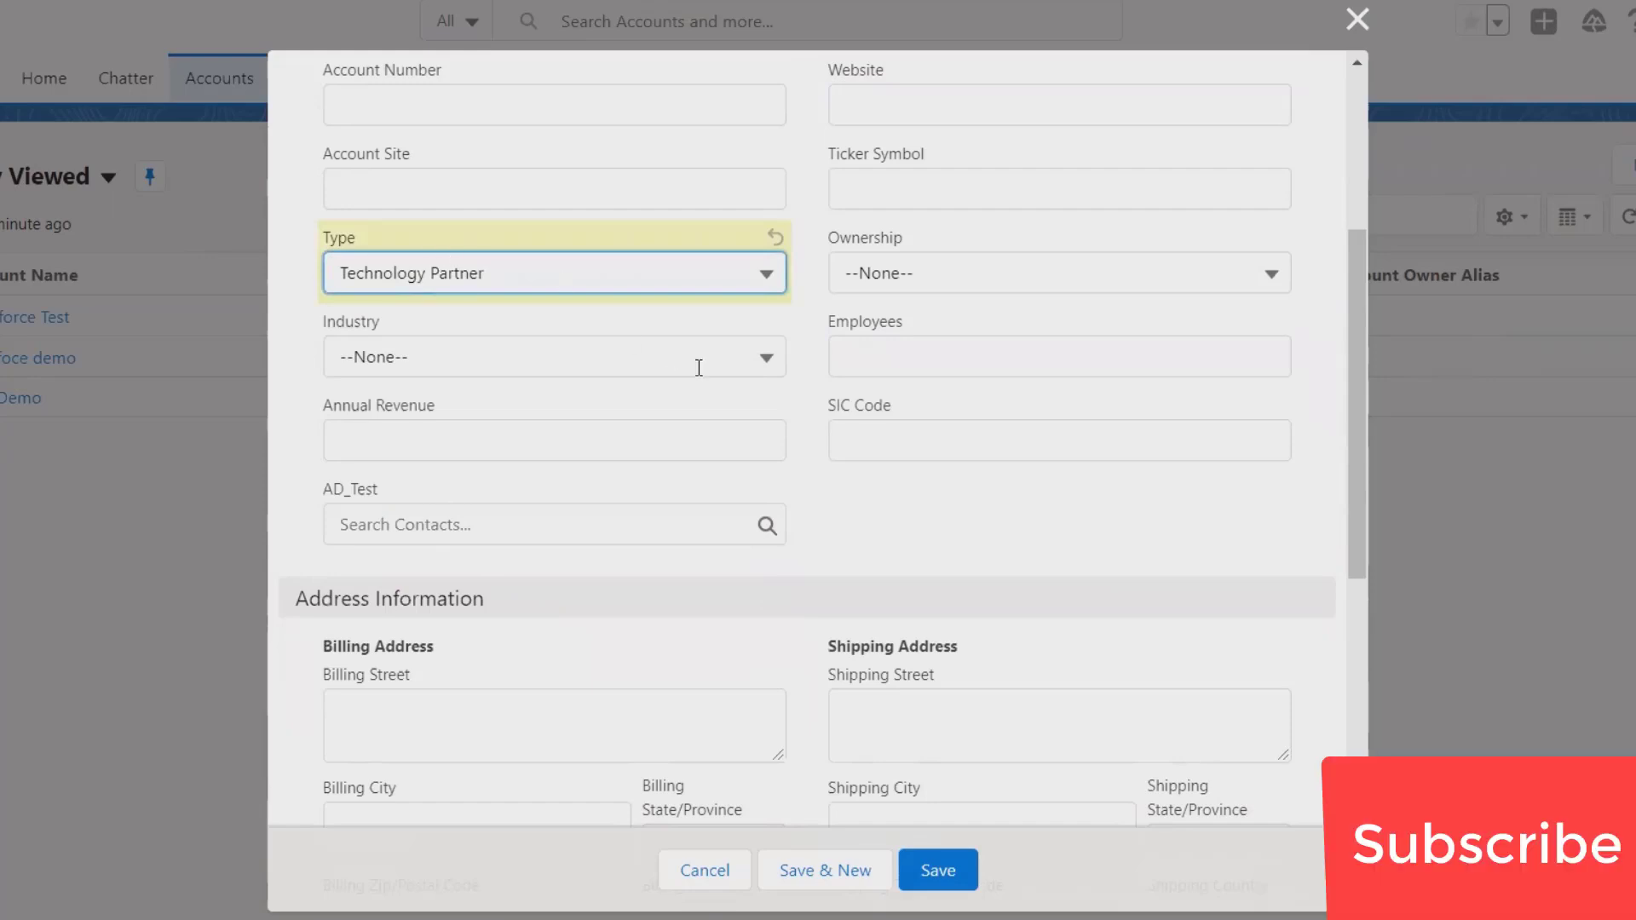
pyautogui.click(1249, 277)
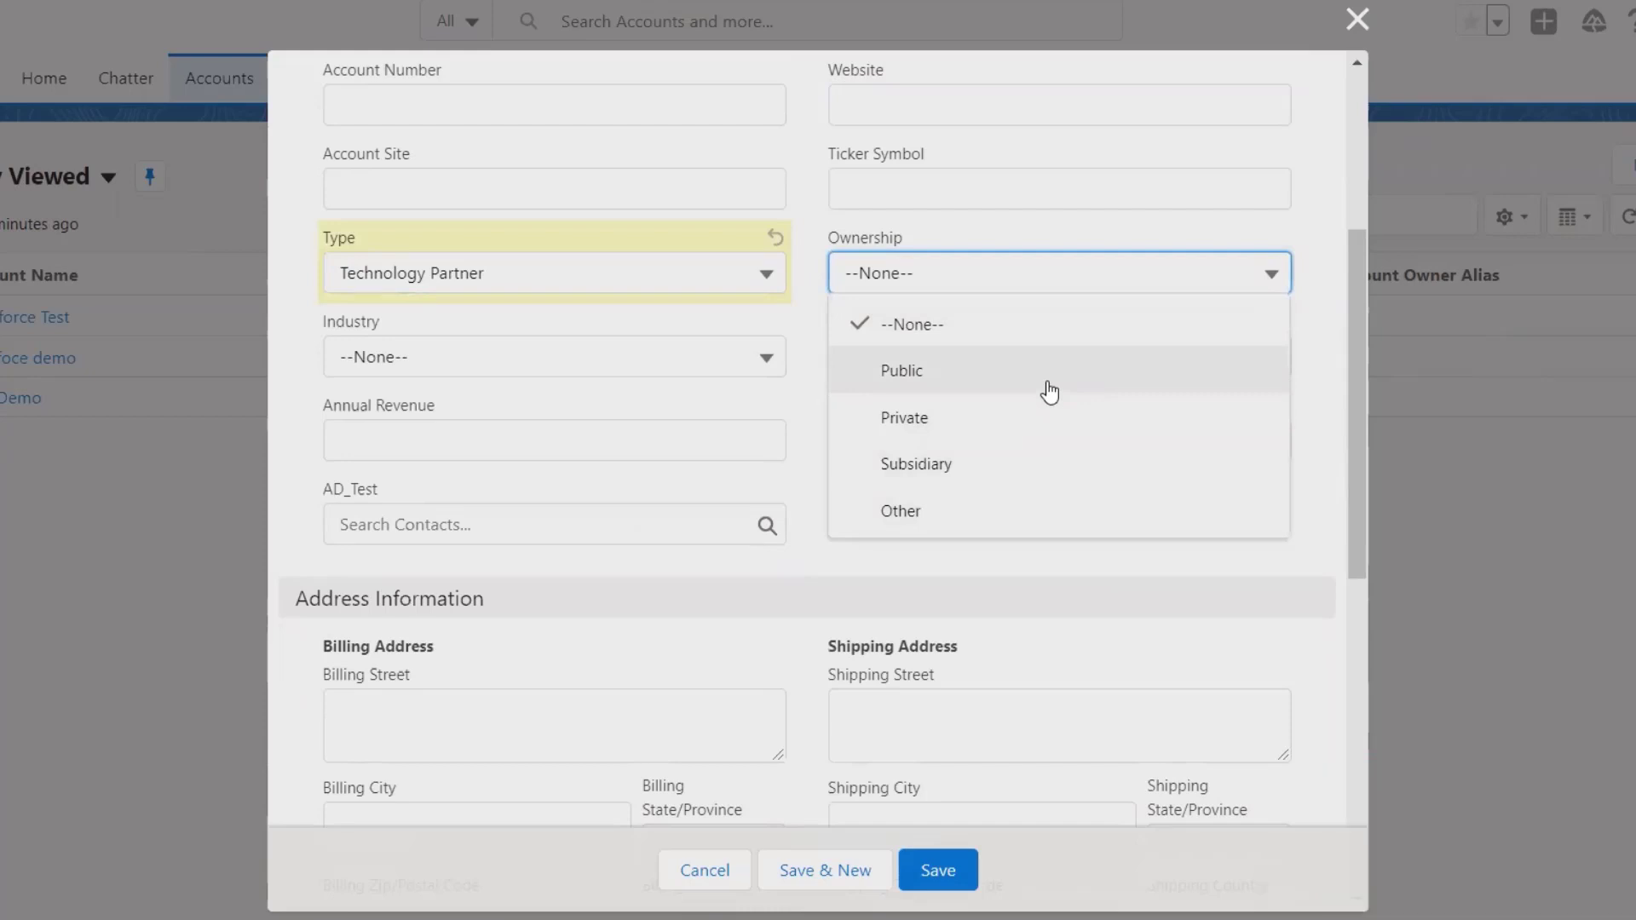
pyautogui.click(1068, 442)
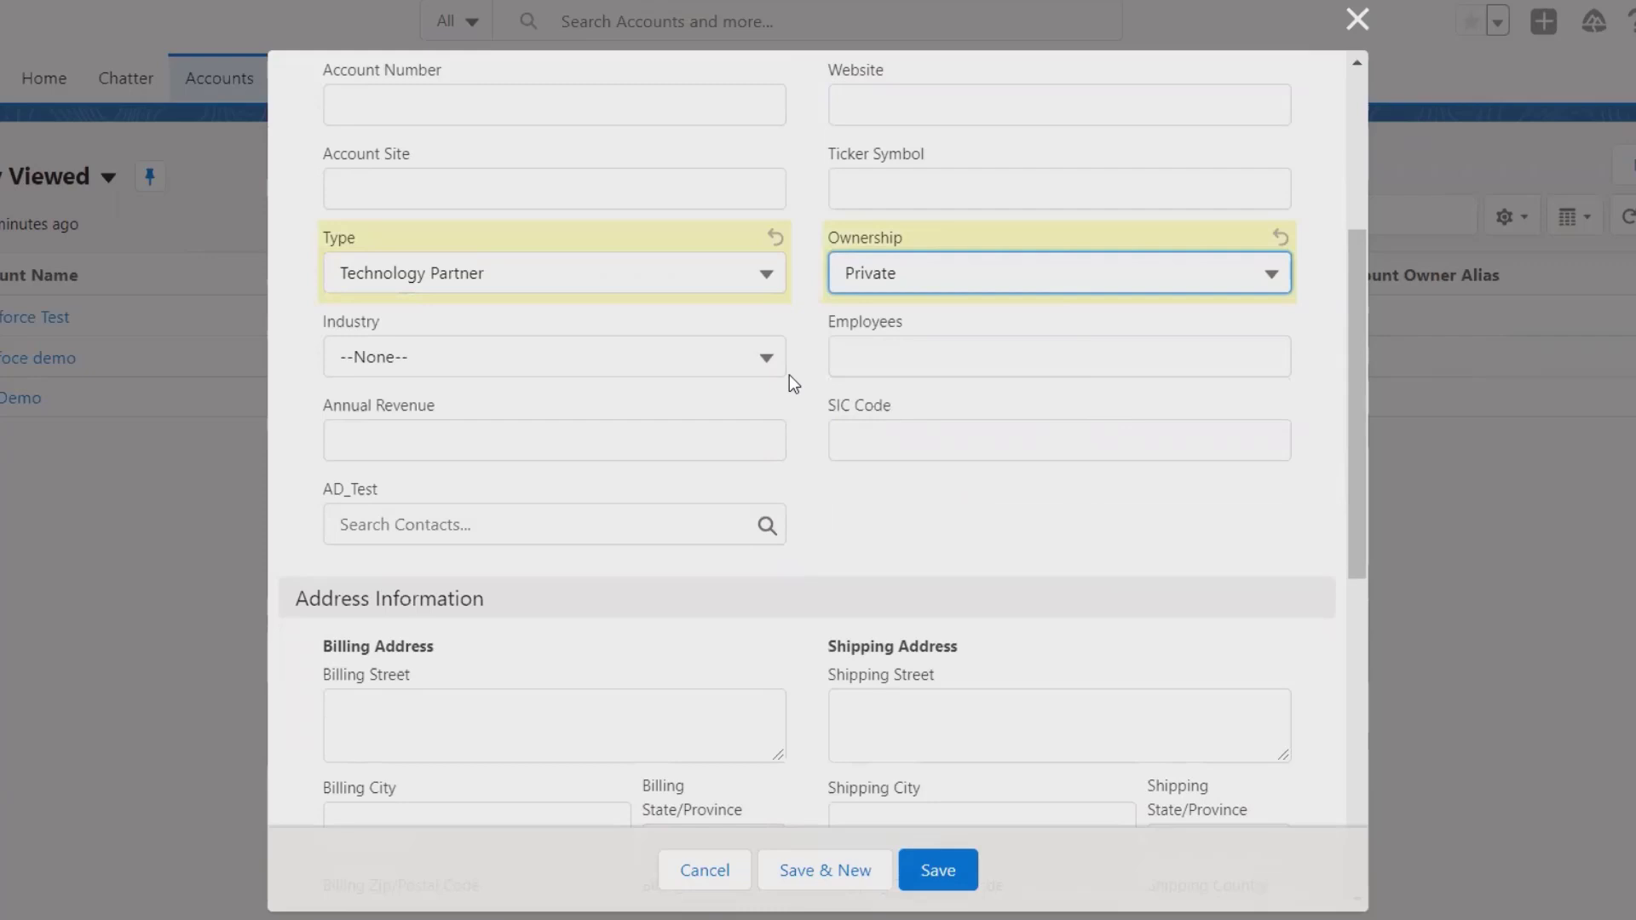
# Set Industry to Banking and enter 7989808 employees
pyautogui.click(764, 358)
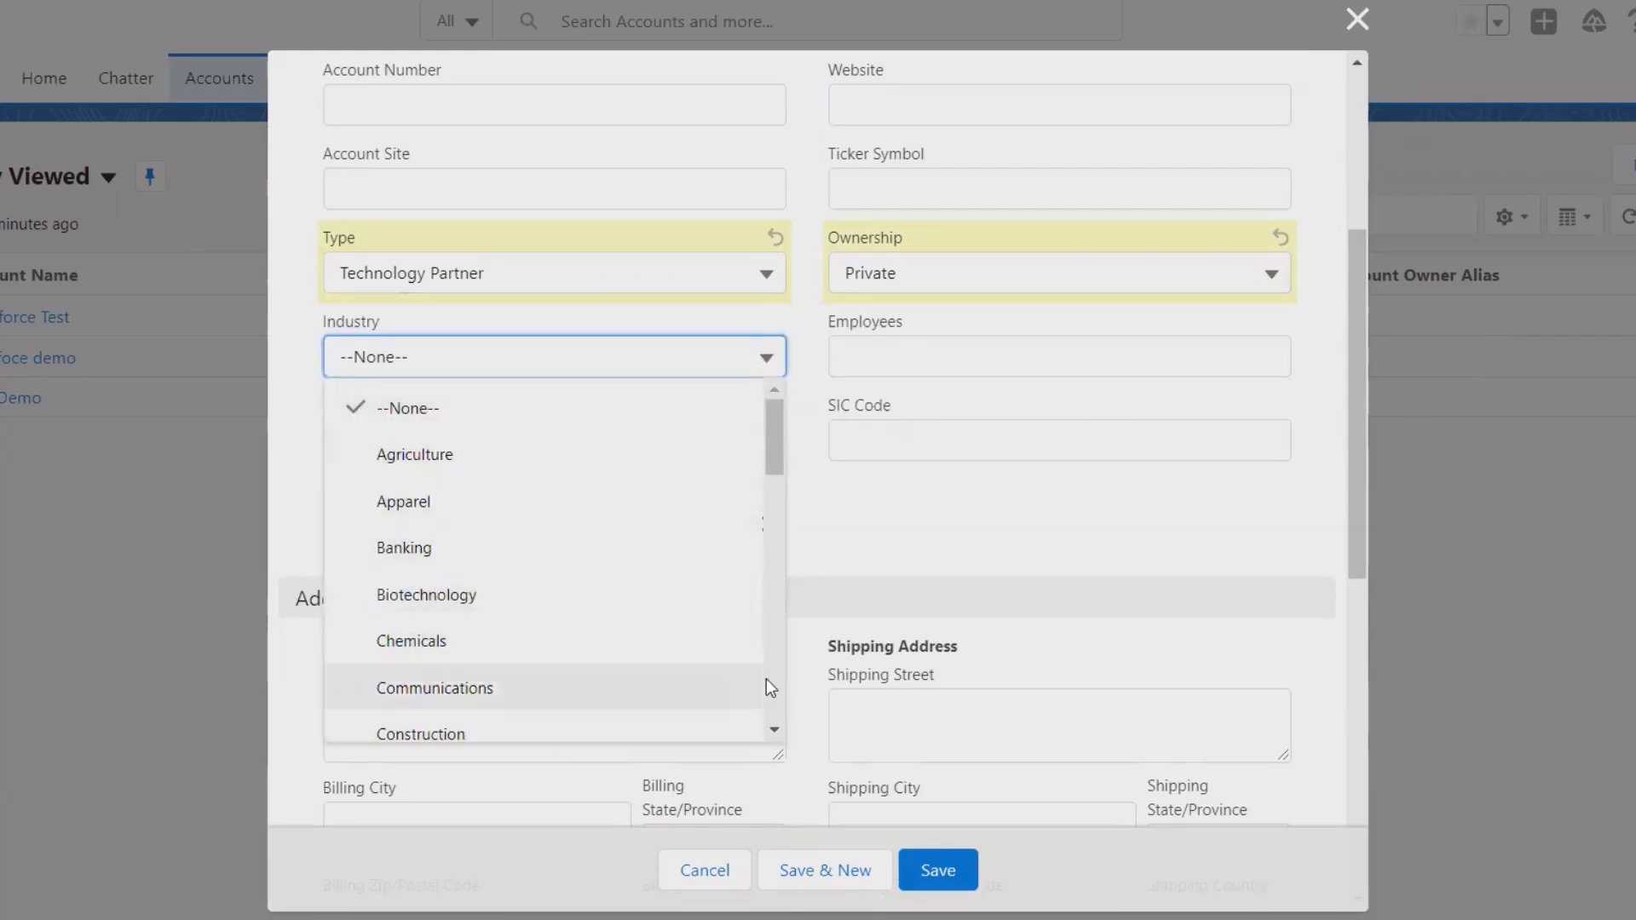
pyautogui.click(776, 729)
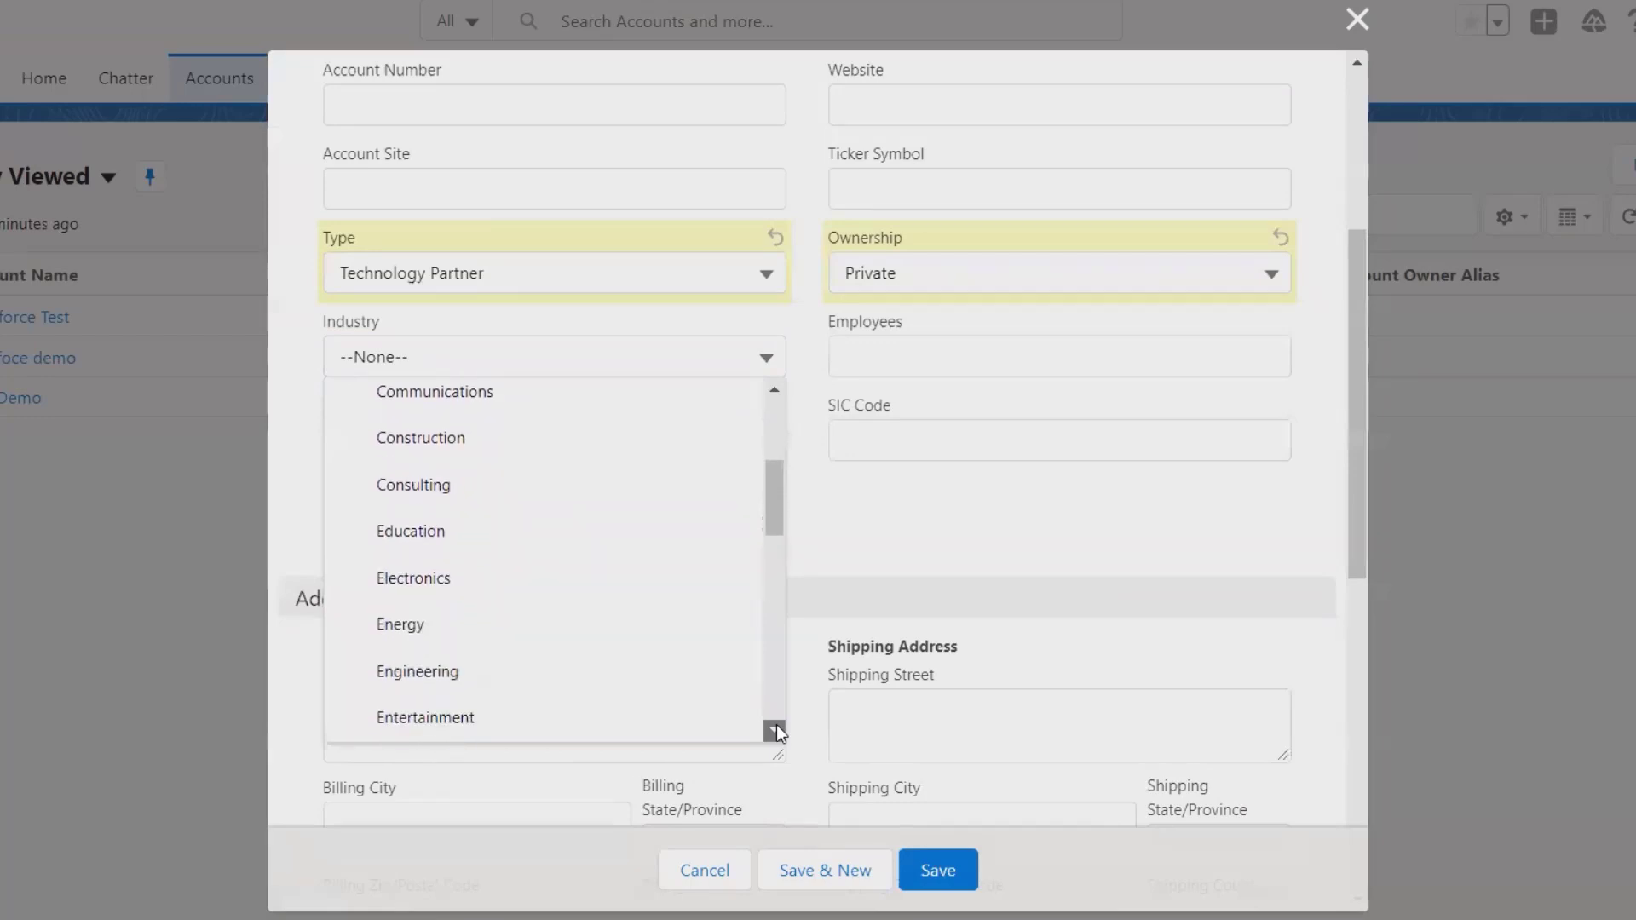
pyautogui.click(775, 729)
pyautogui.click(775, 398)
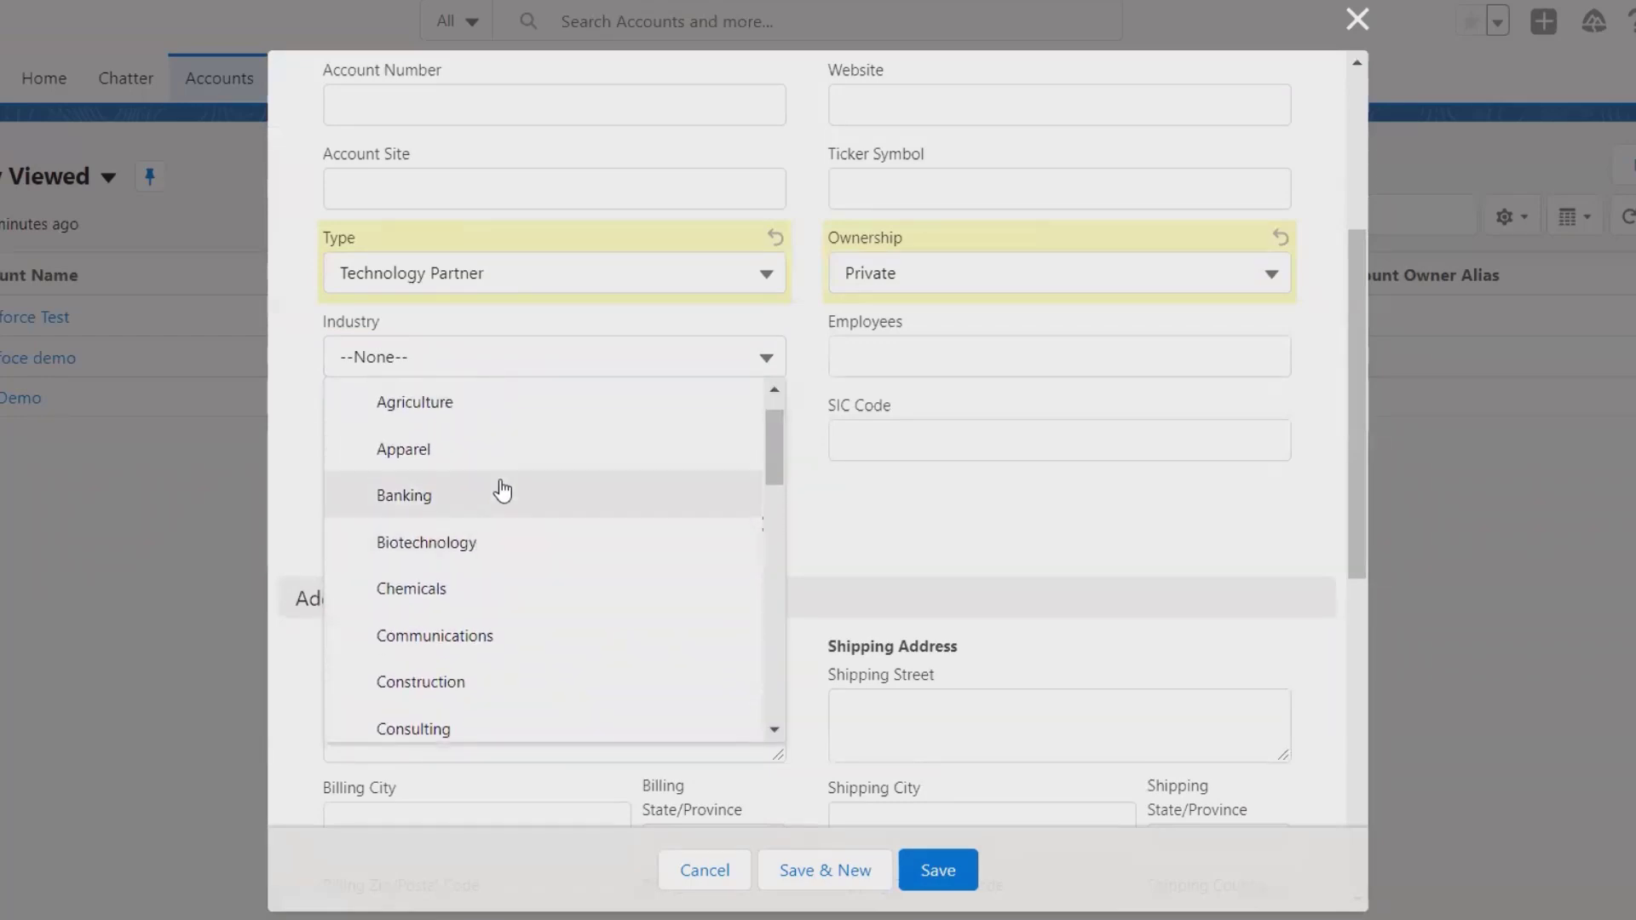
pyautogui.click(502, 493)
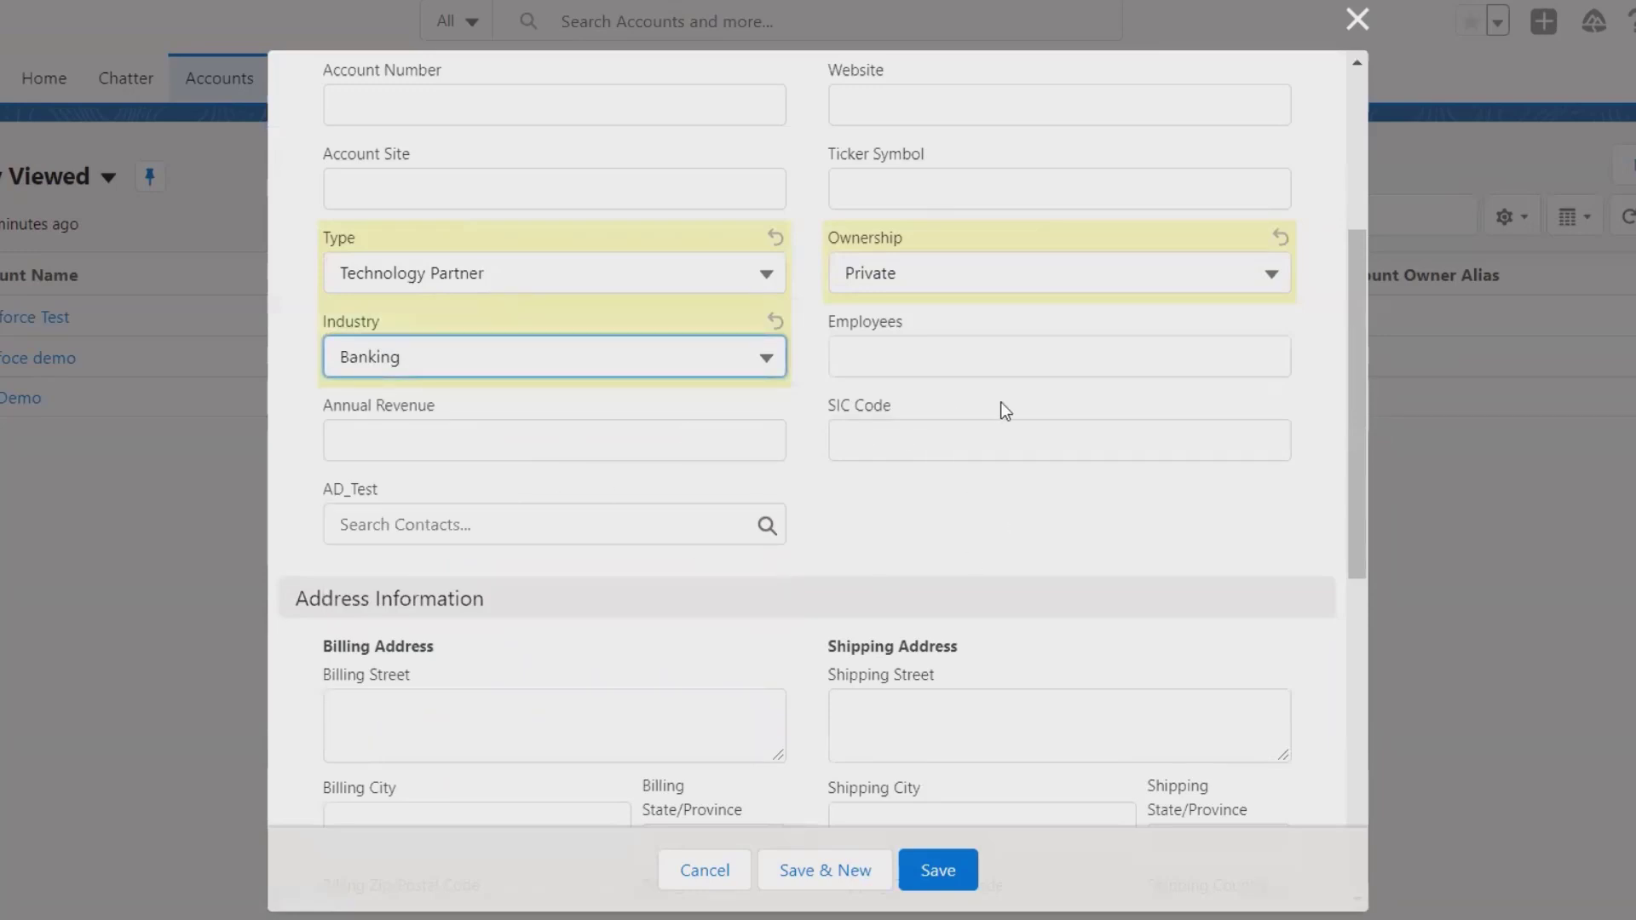
pyautogui.click(988, 353)
pyautogui.write('7')
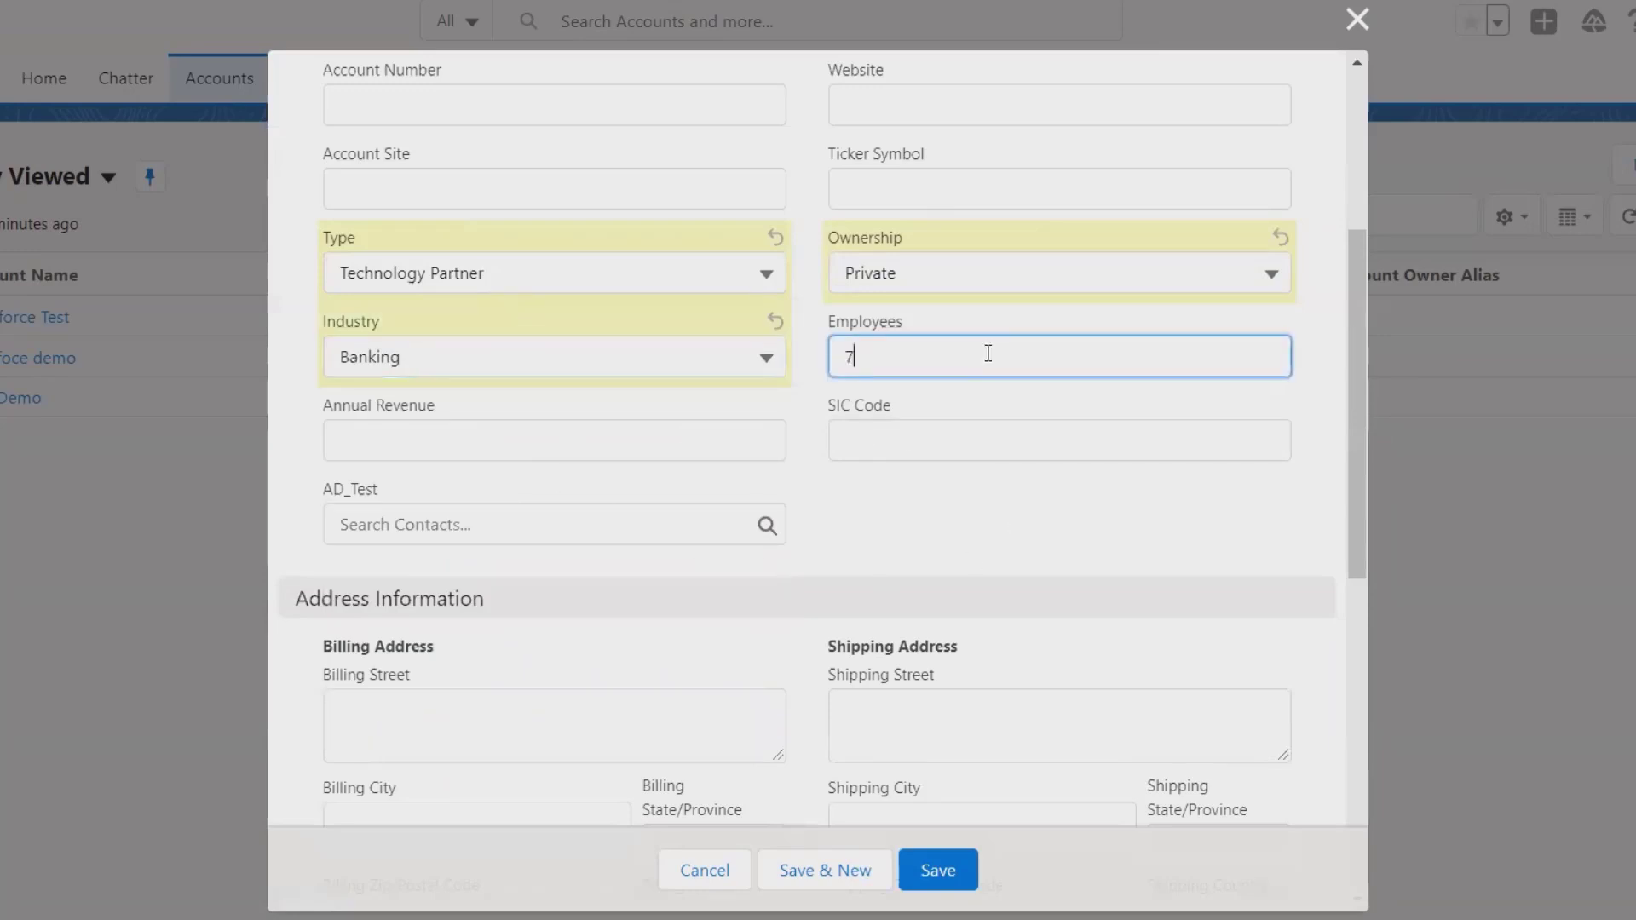
pyautogui.write('989808')
# Scroll down to Additional Information and show the Customer Priority choices (High, Low, Medium)
pyautogui.moveTo(1363, 515)
pyautogui.mouseDown()
pyautogui.moveTo(1372, 535)
pyautogui.moveTo(1427, 387)
pyautogui.moveTo(1525, 685)
pyautogui.mouseUp()
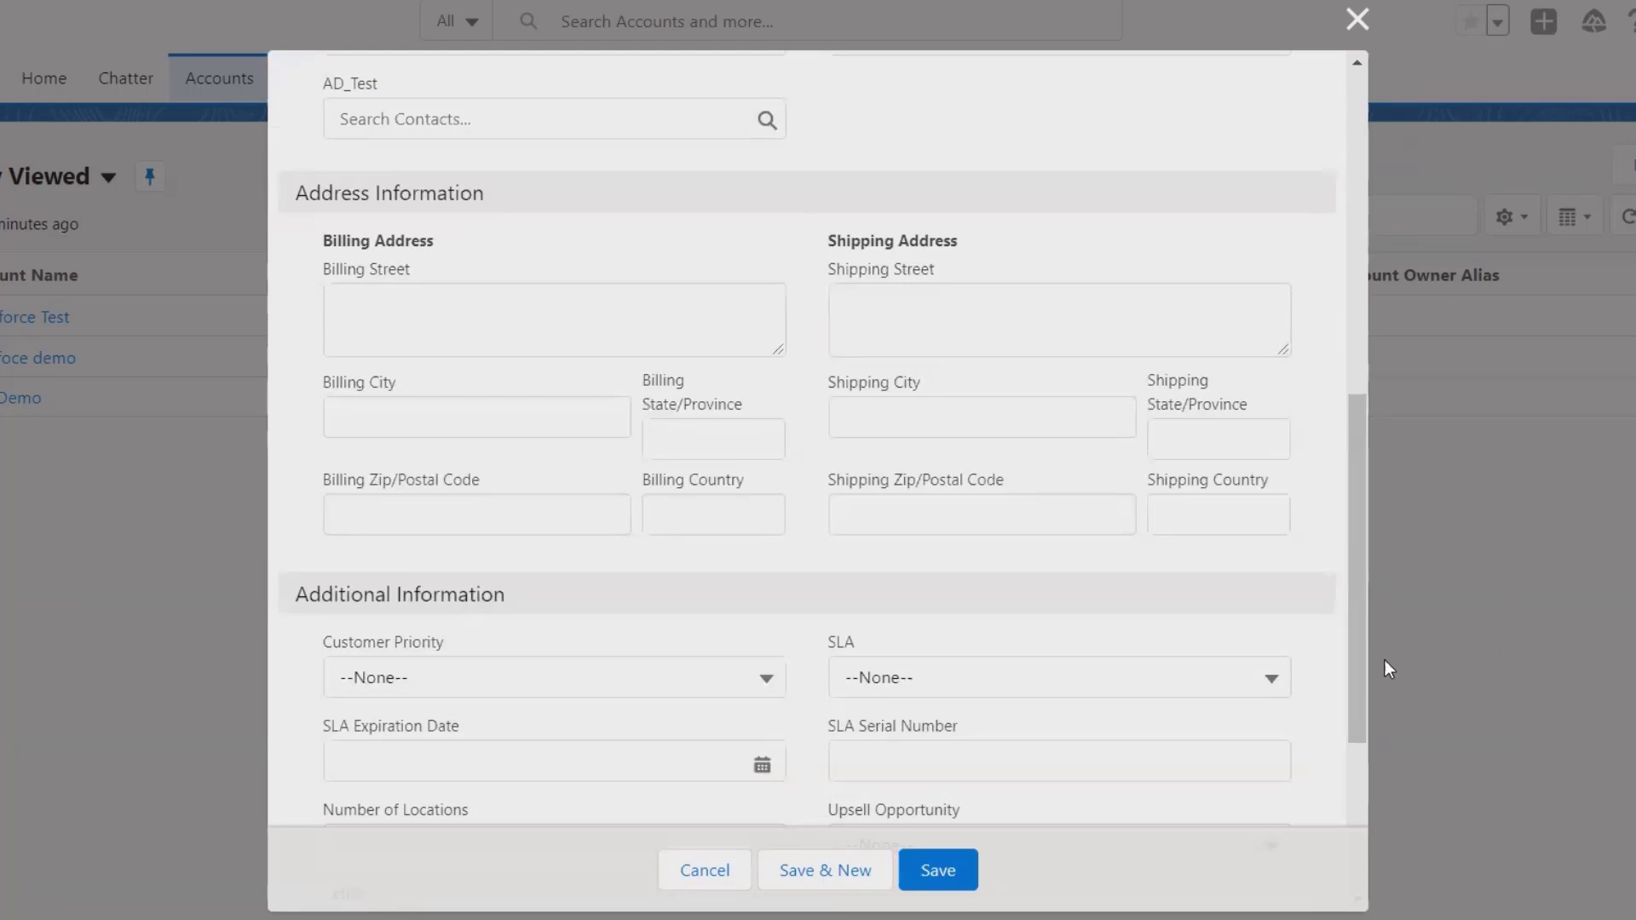
pyautogui.moveTo(1359, 642); pyautogui.dragTo(1469, 816)
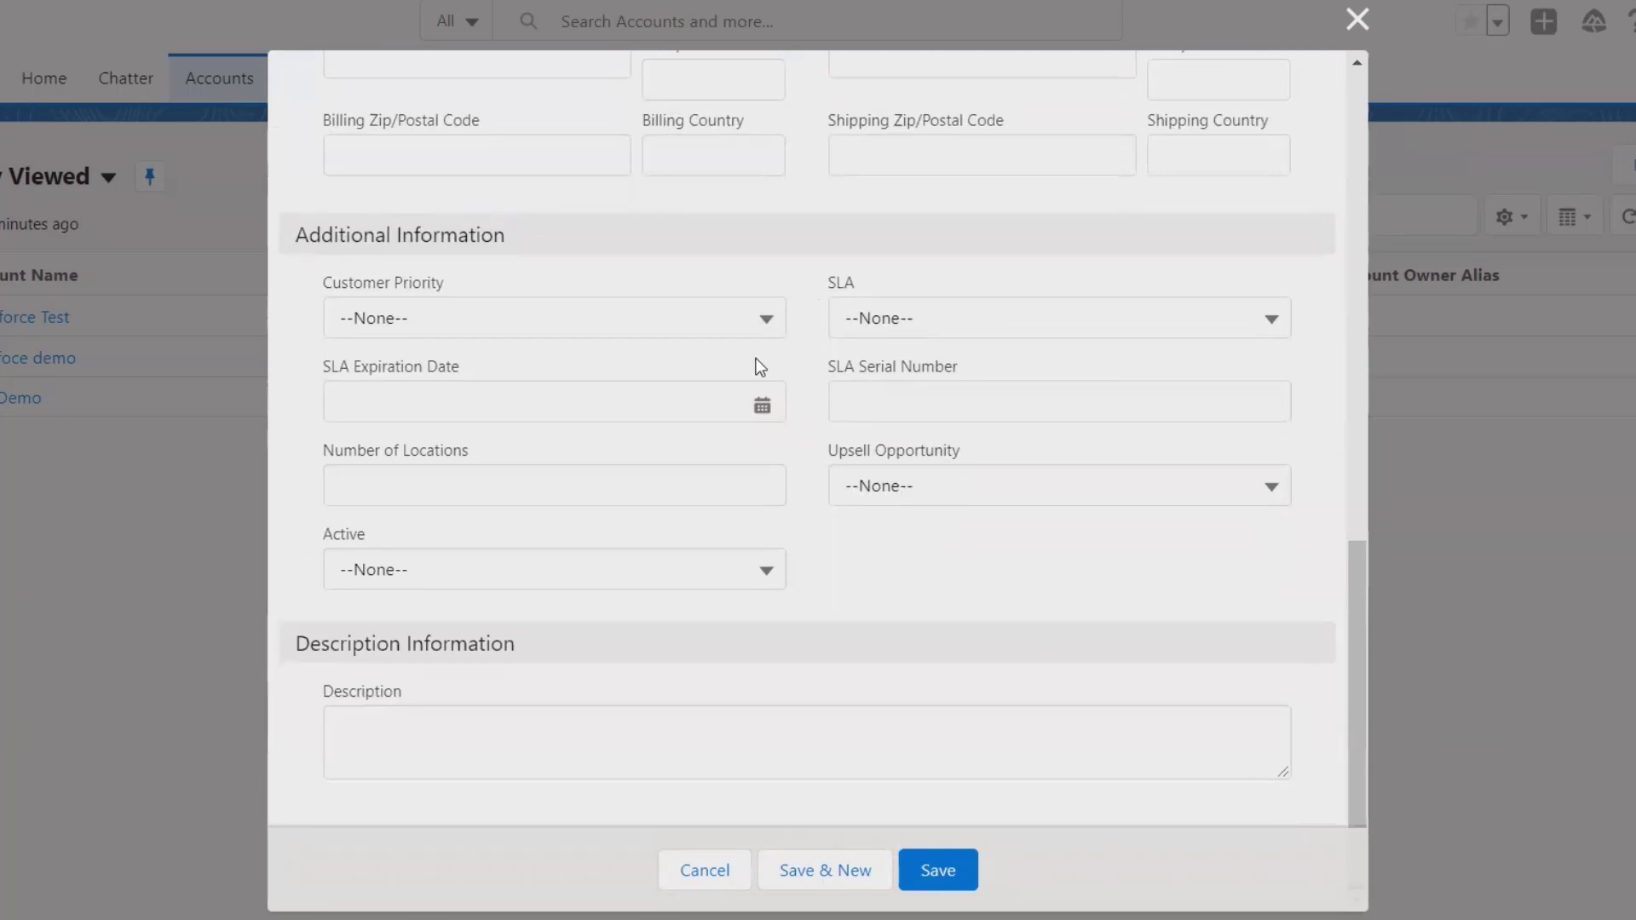
pyautogui.click(761, 317)
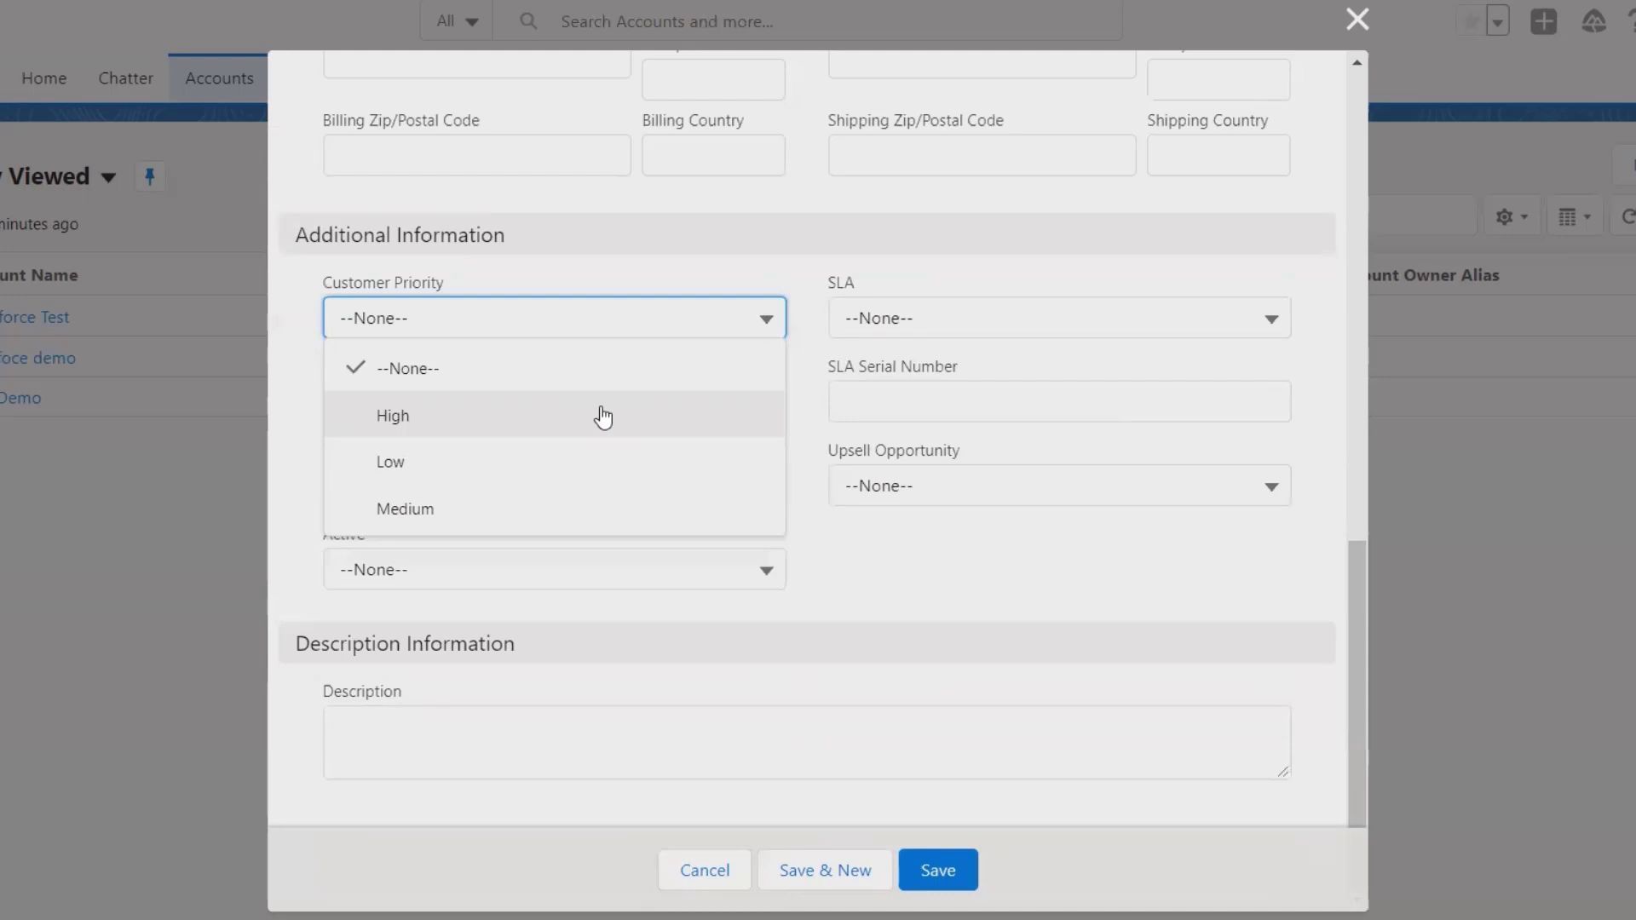
# Set Customer Priority to High and SLA to Platinum
pyautogui.click(603, 417)
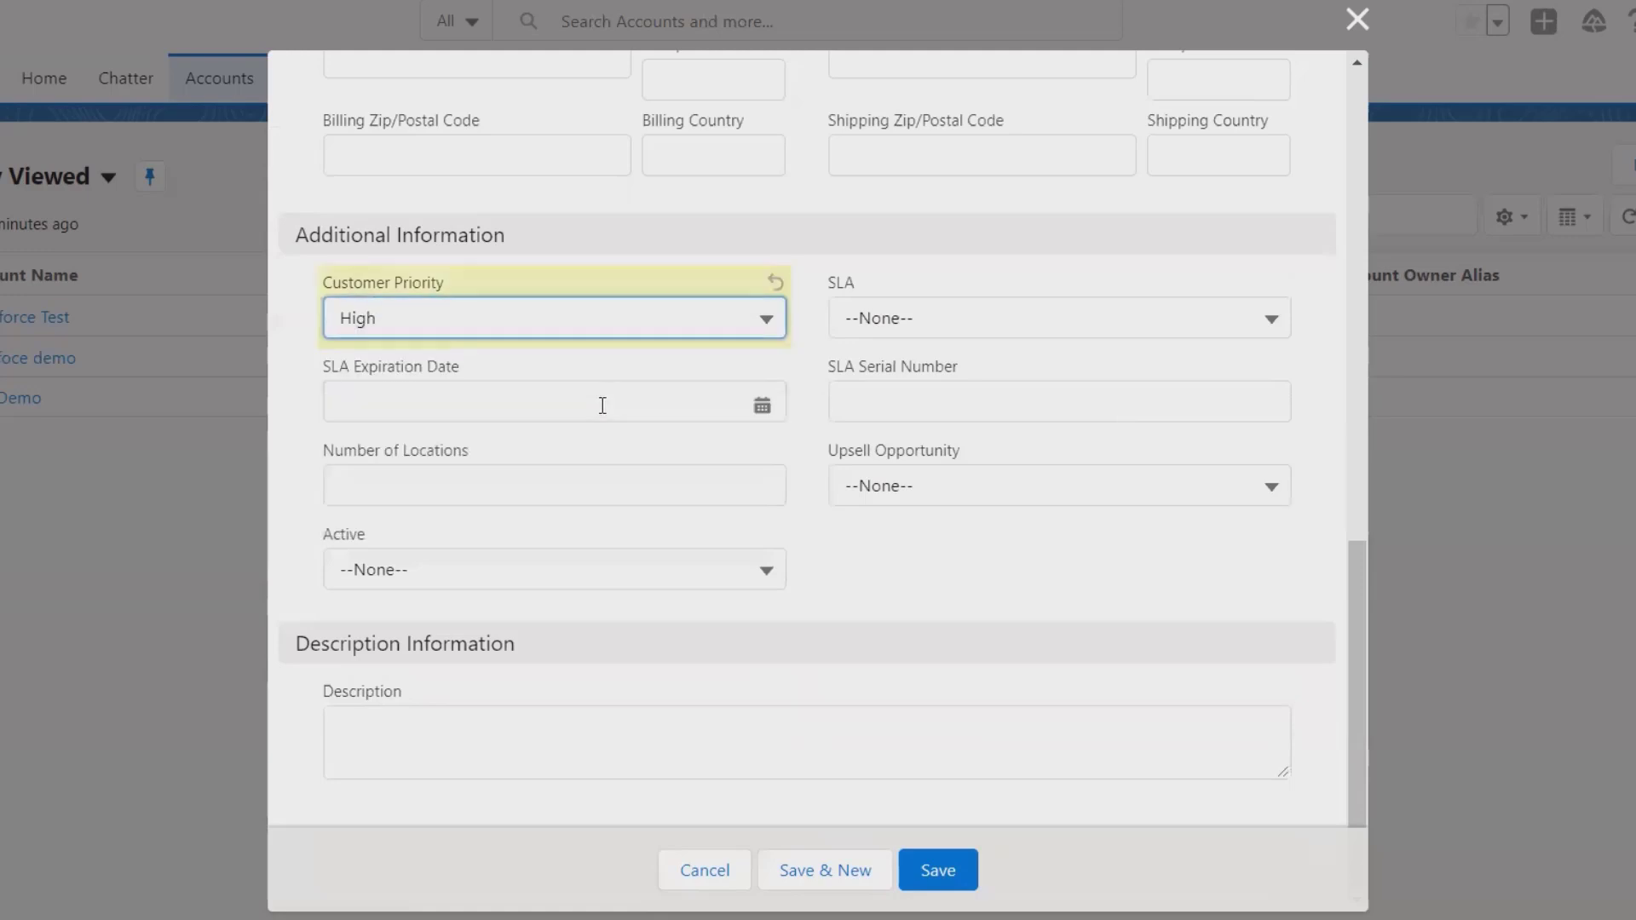
pyautogui.click(1099, 317)
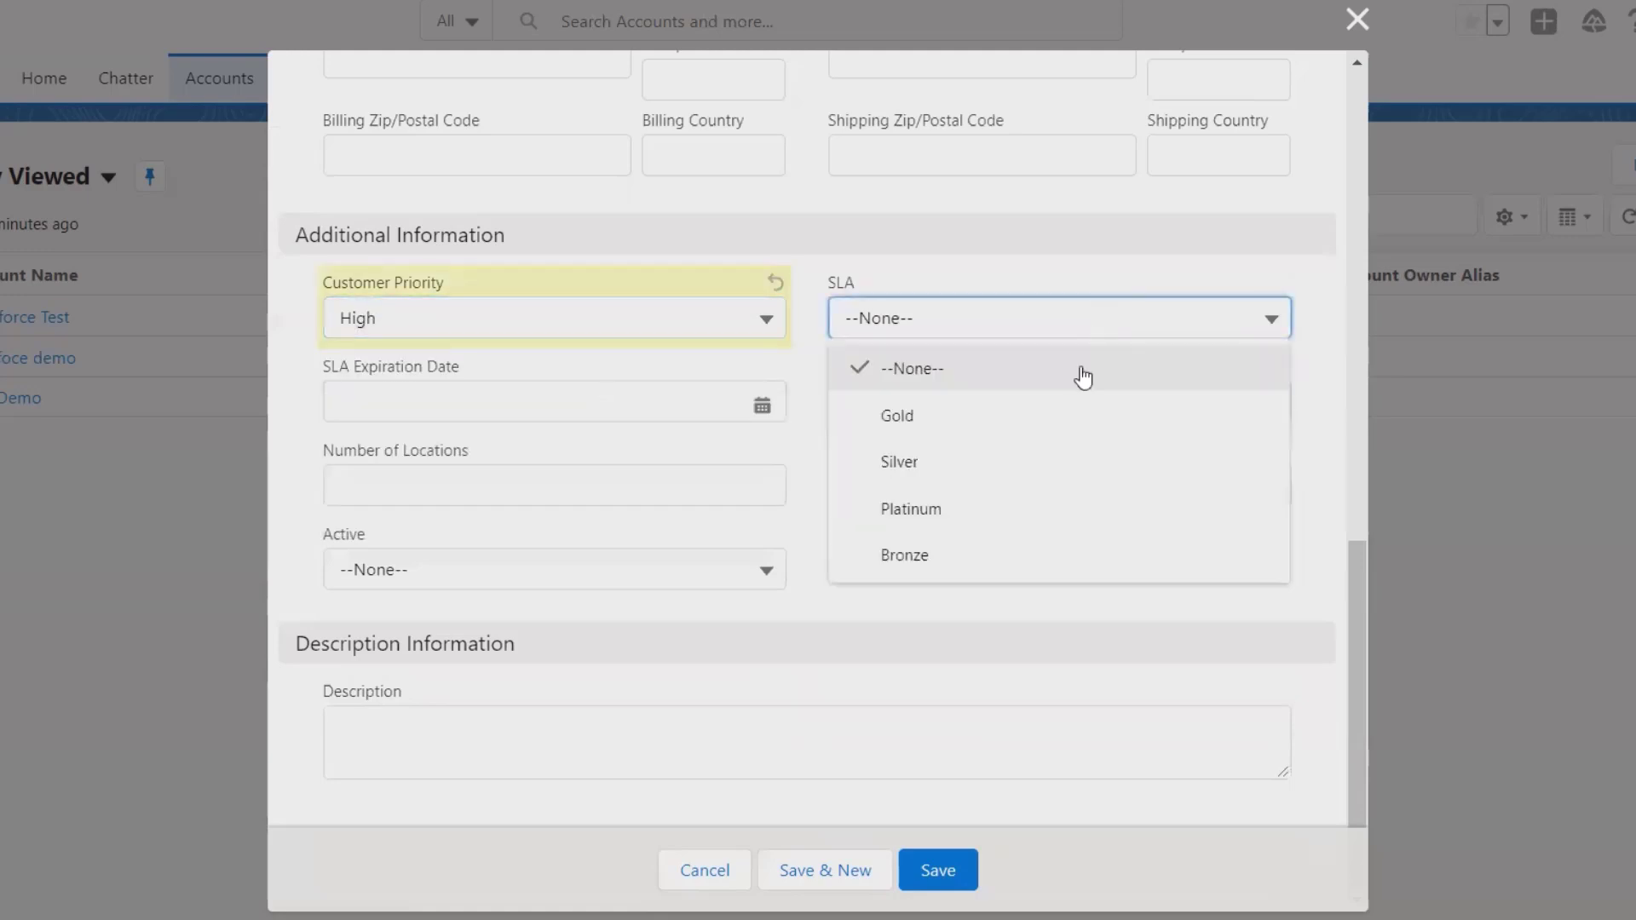
pyautogui.click(970, 506)
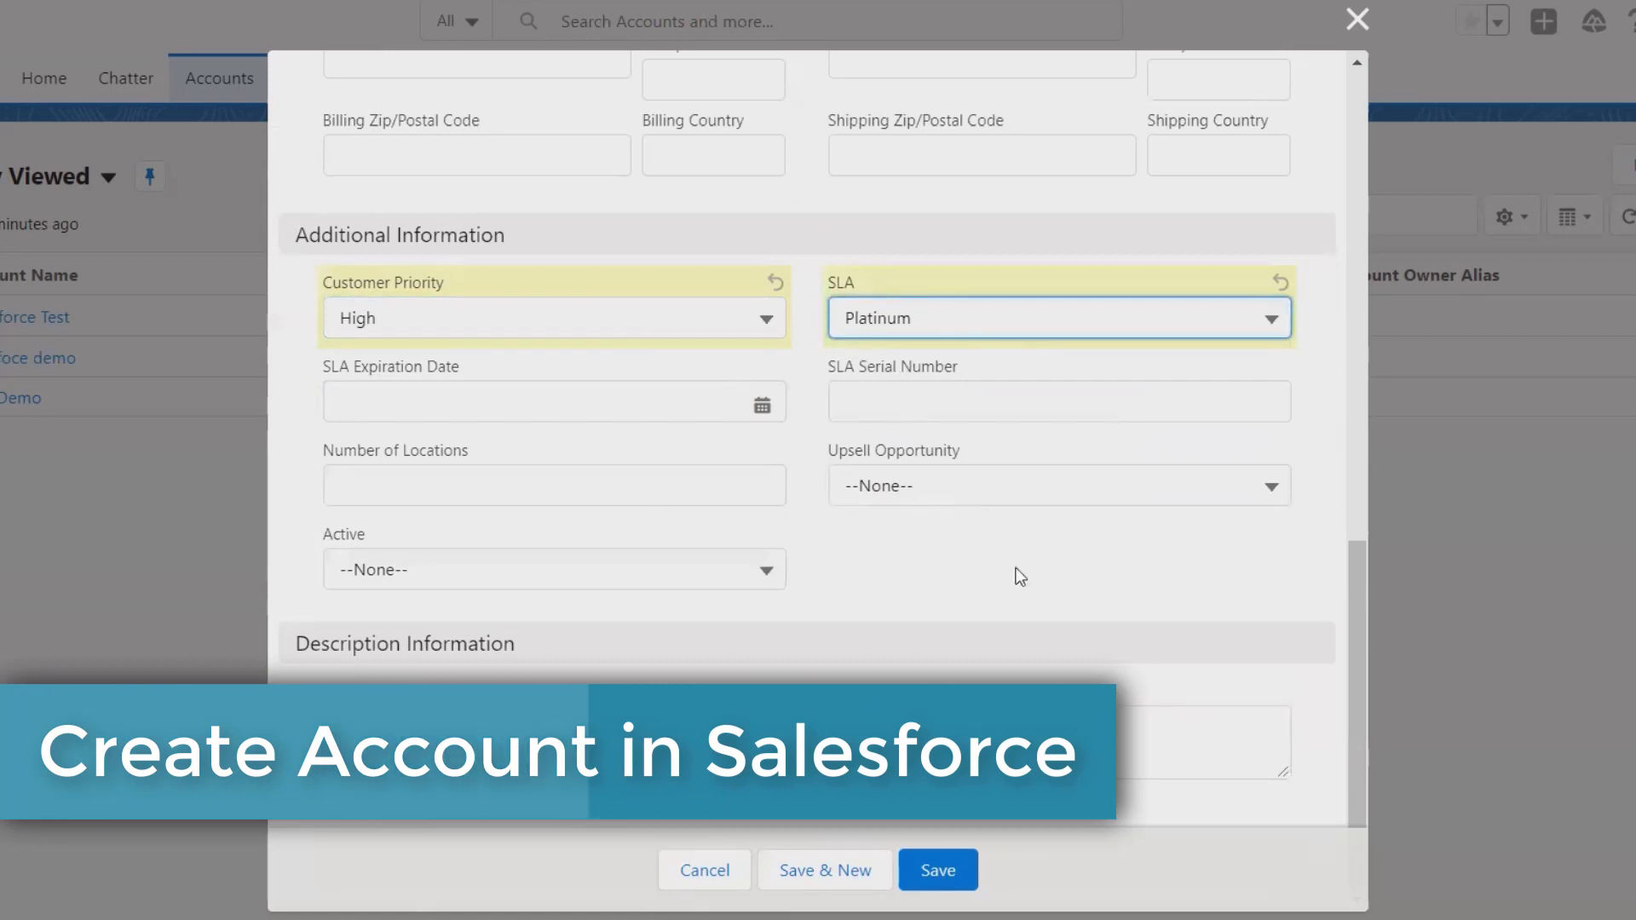
# Set the SLA Expiration Date to January 25, 2023
pyautogui.click(777, 404)
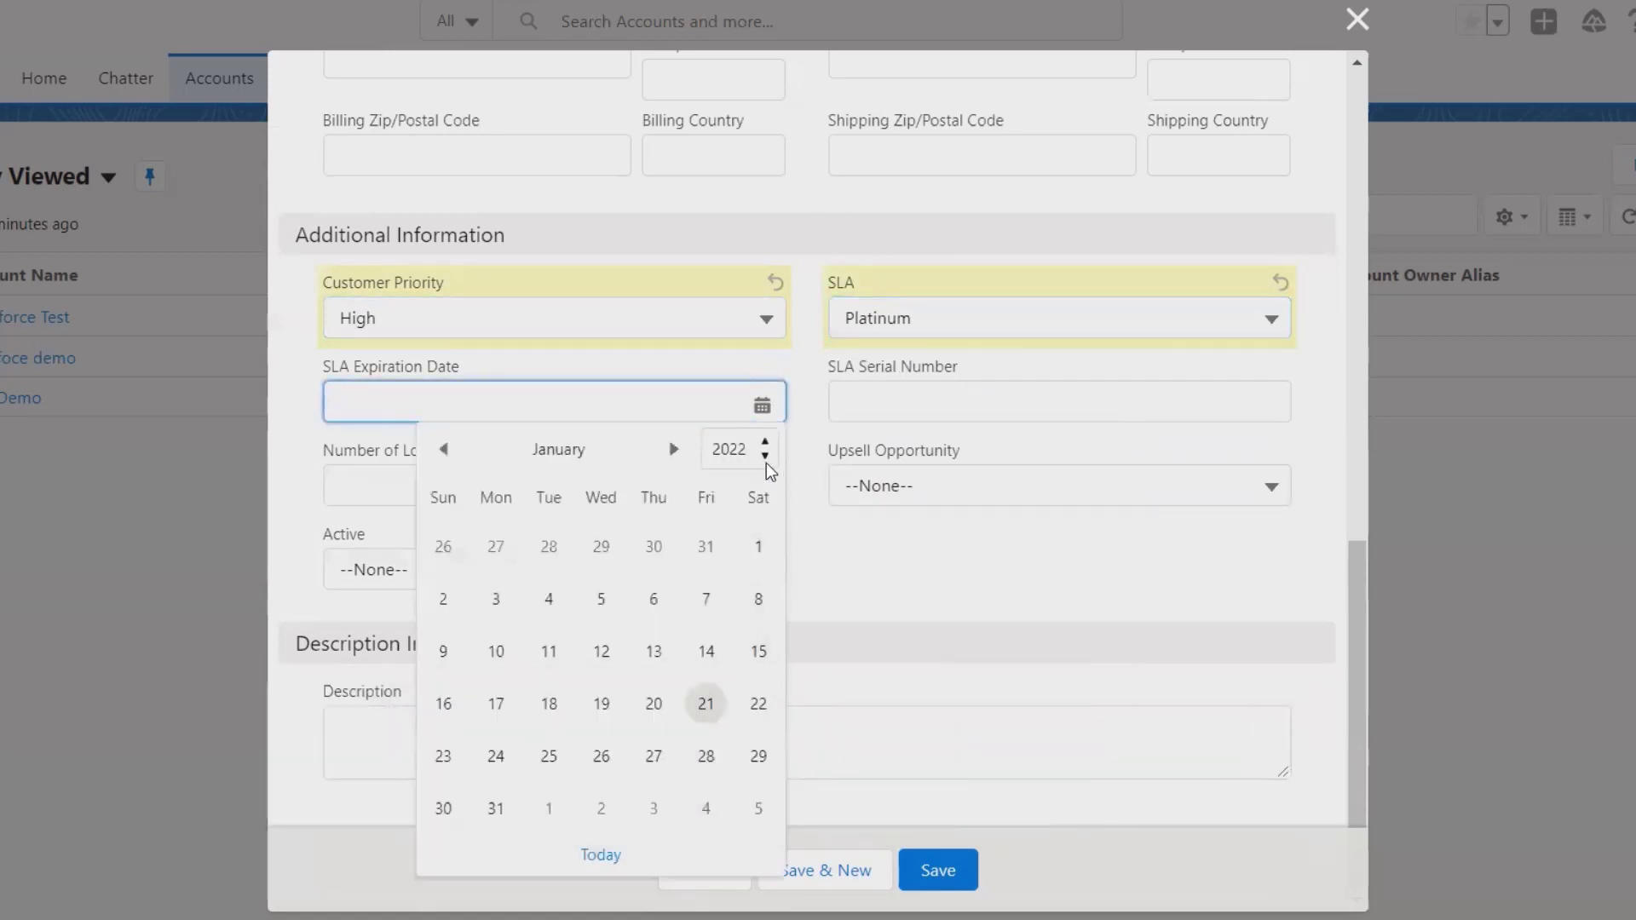
pyautogui.click(766, 463)
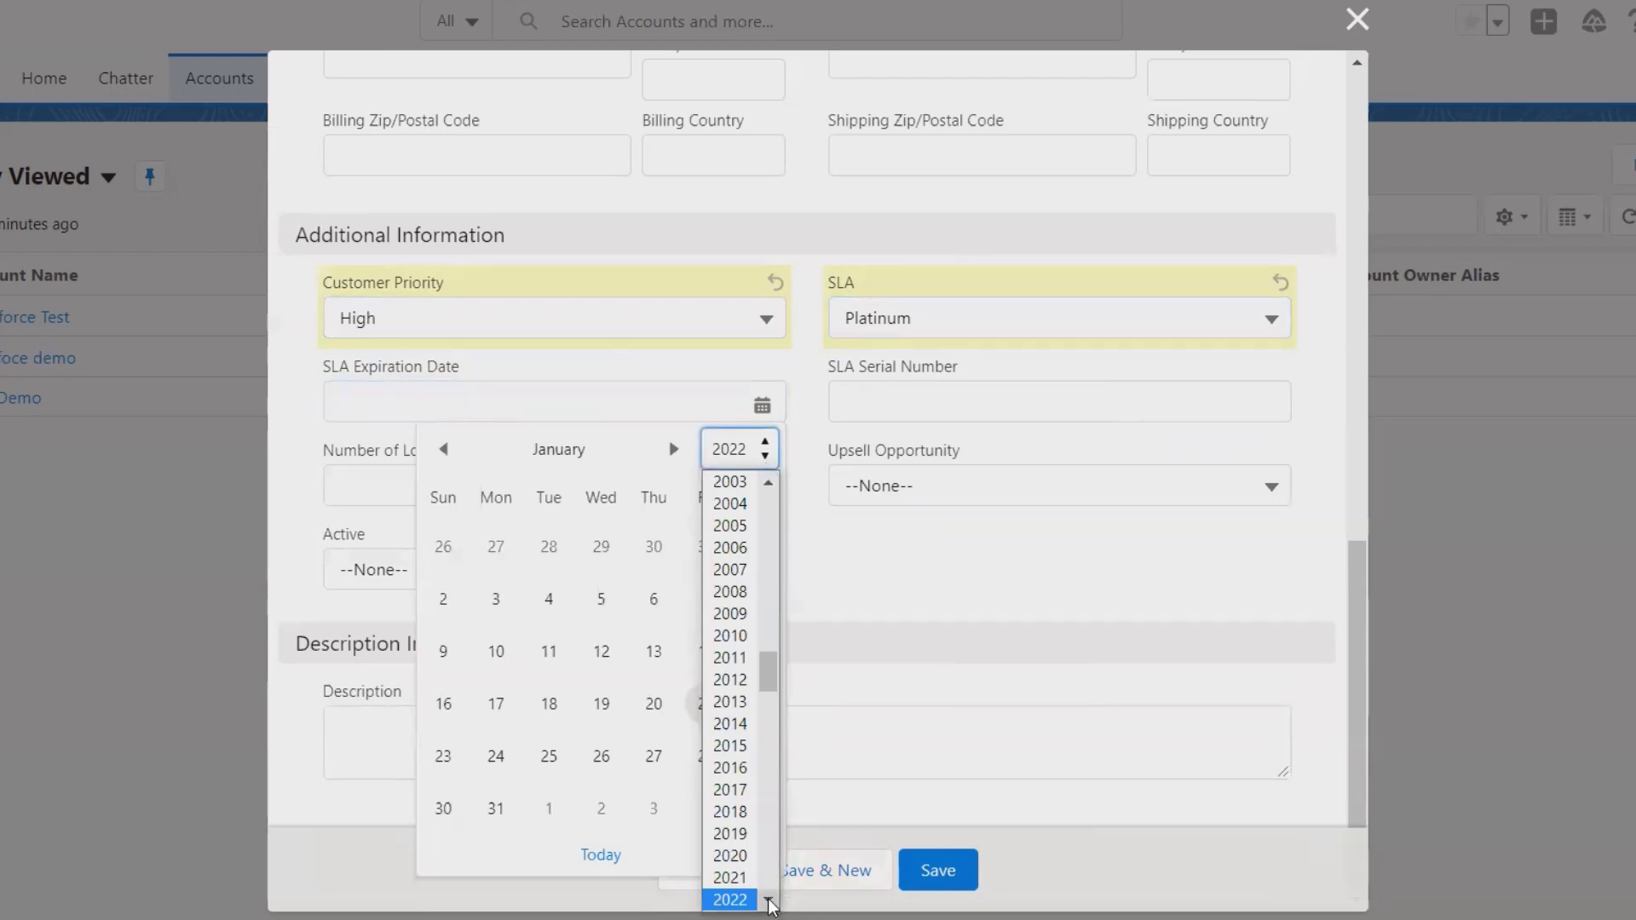
pyautogui.scroll(-1, 733, 890)
pyautogui.click(731, 869)
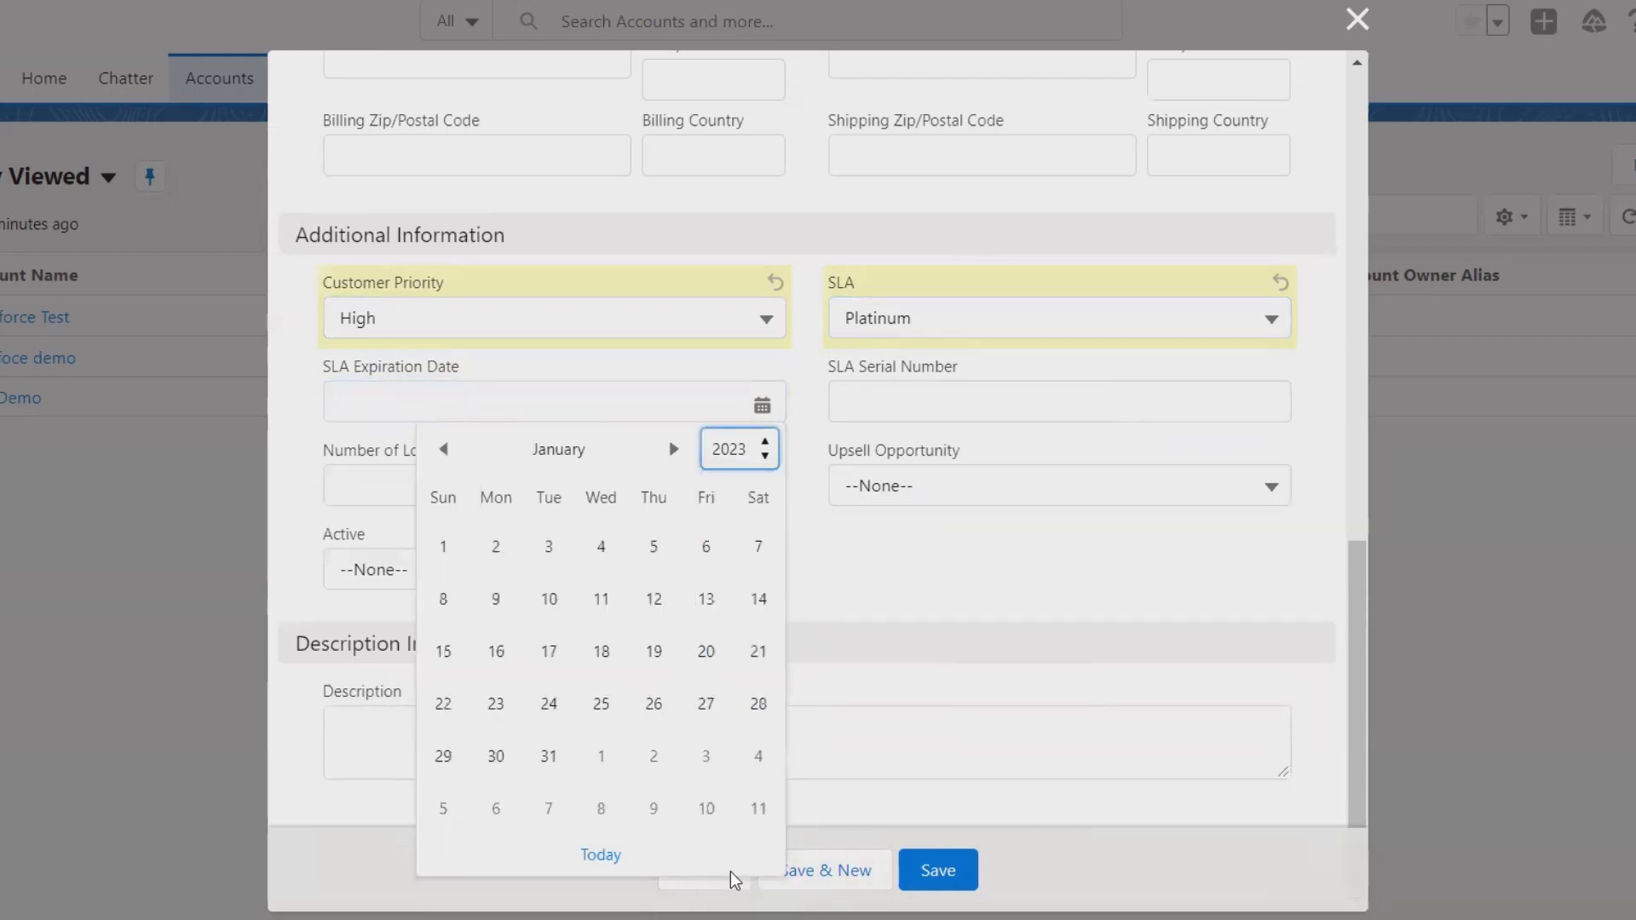
pyautogui.click(602, 706)
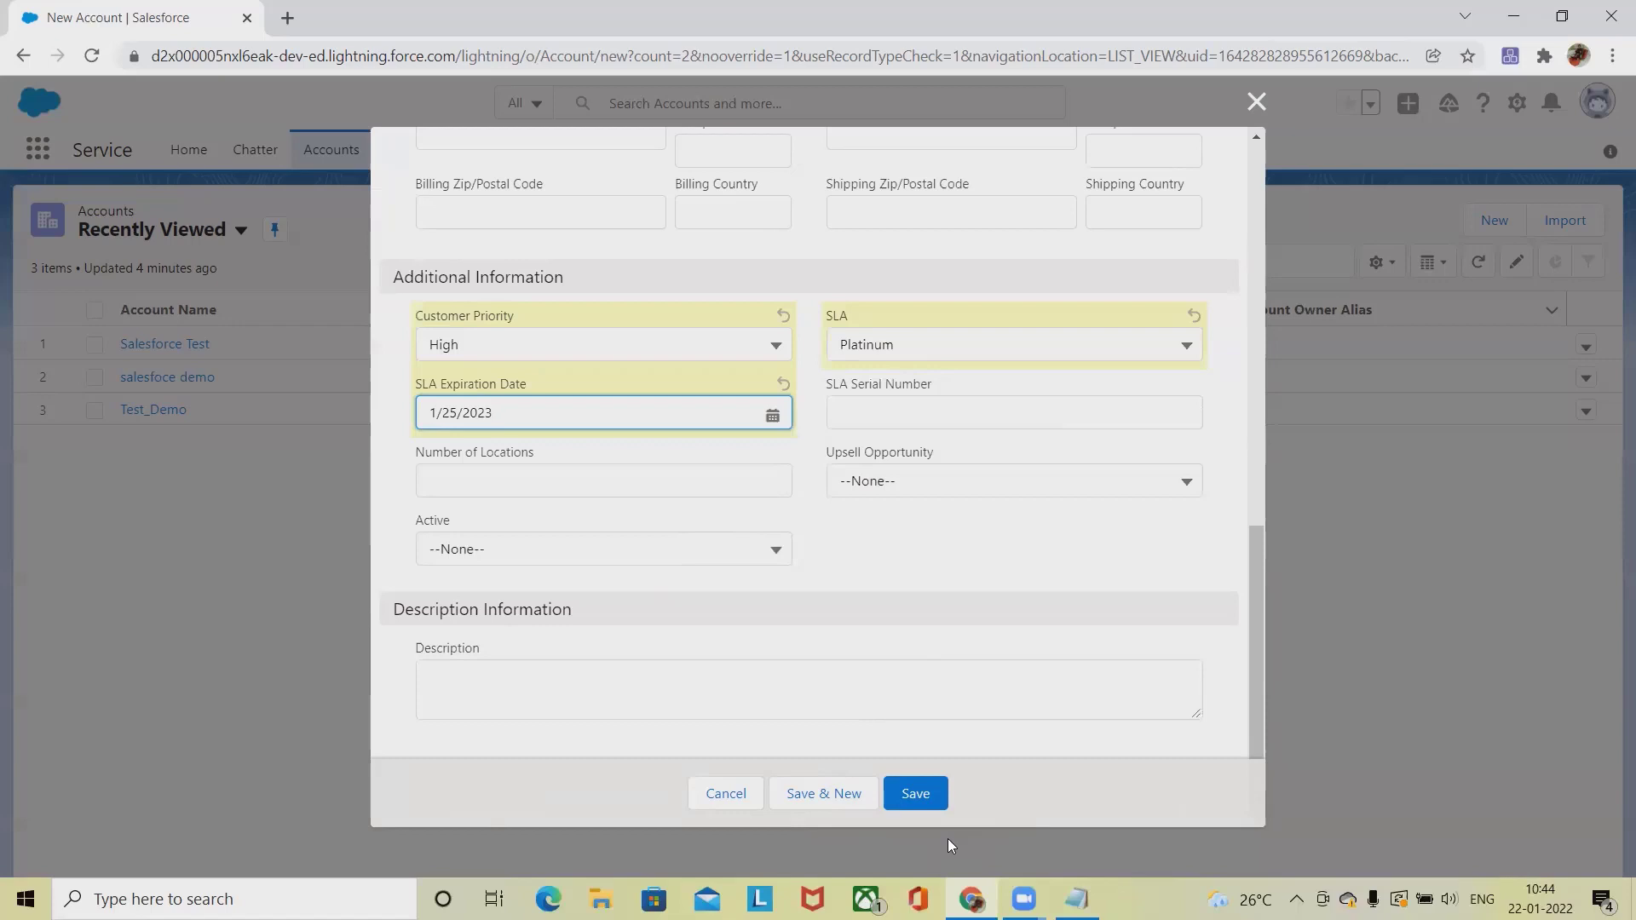
# Save Salseforce_Account_Demo with Save & New, then close the blank form to view its record
pyautogui.click(822, 801)
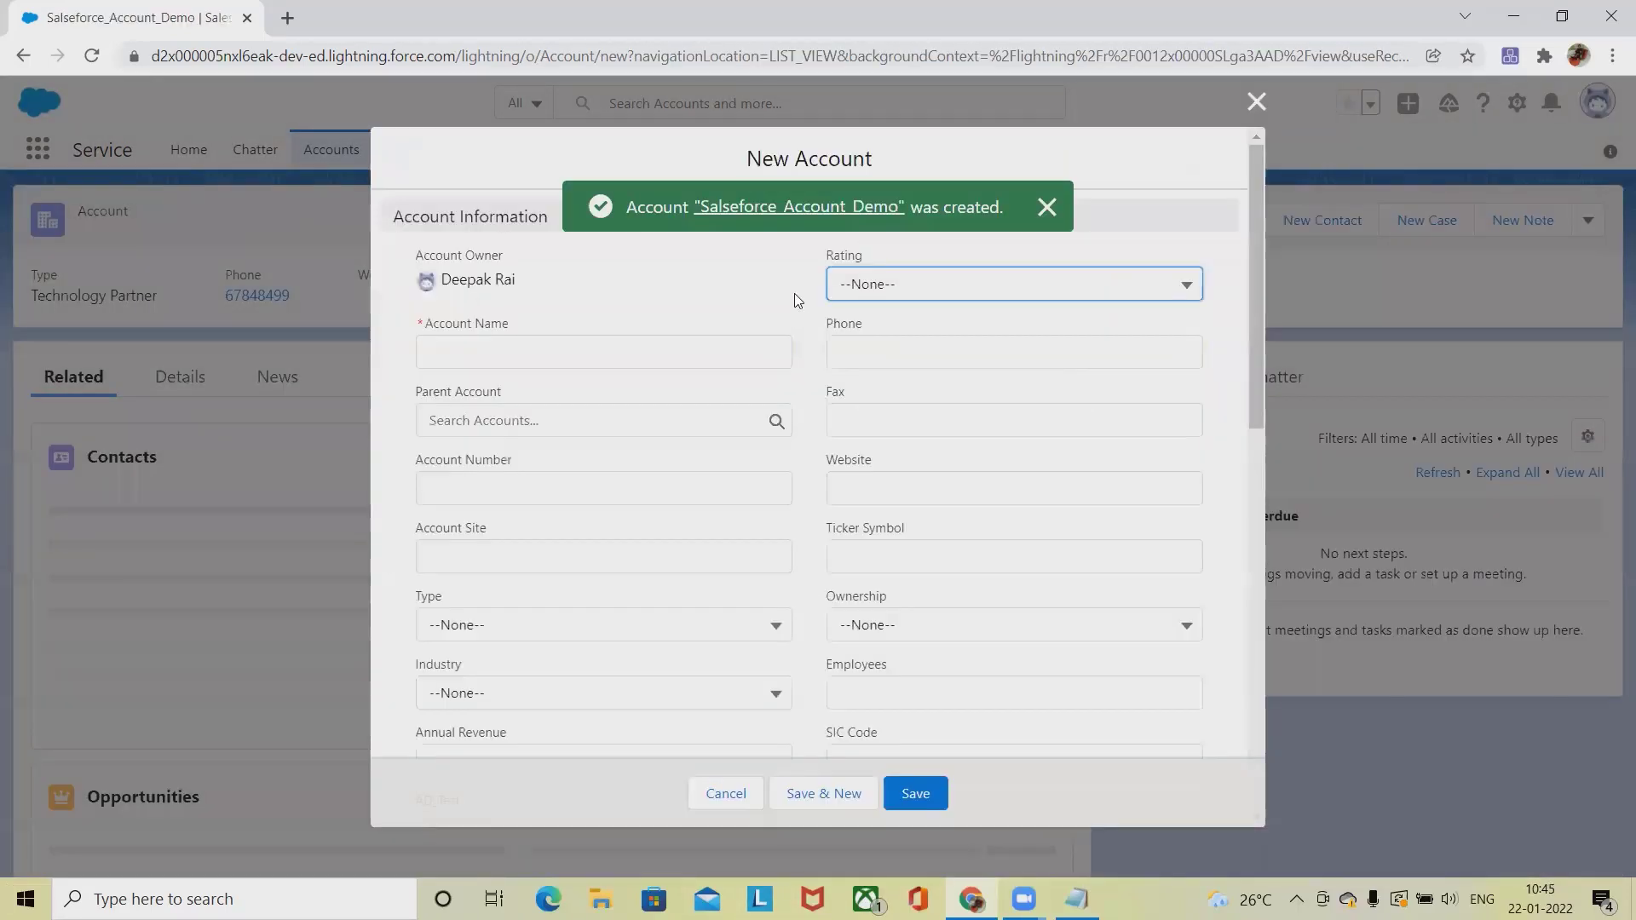
pyautogui.click(1256, 101)
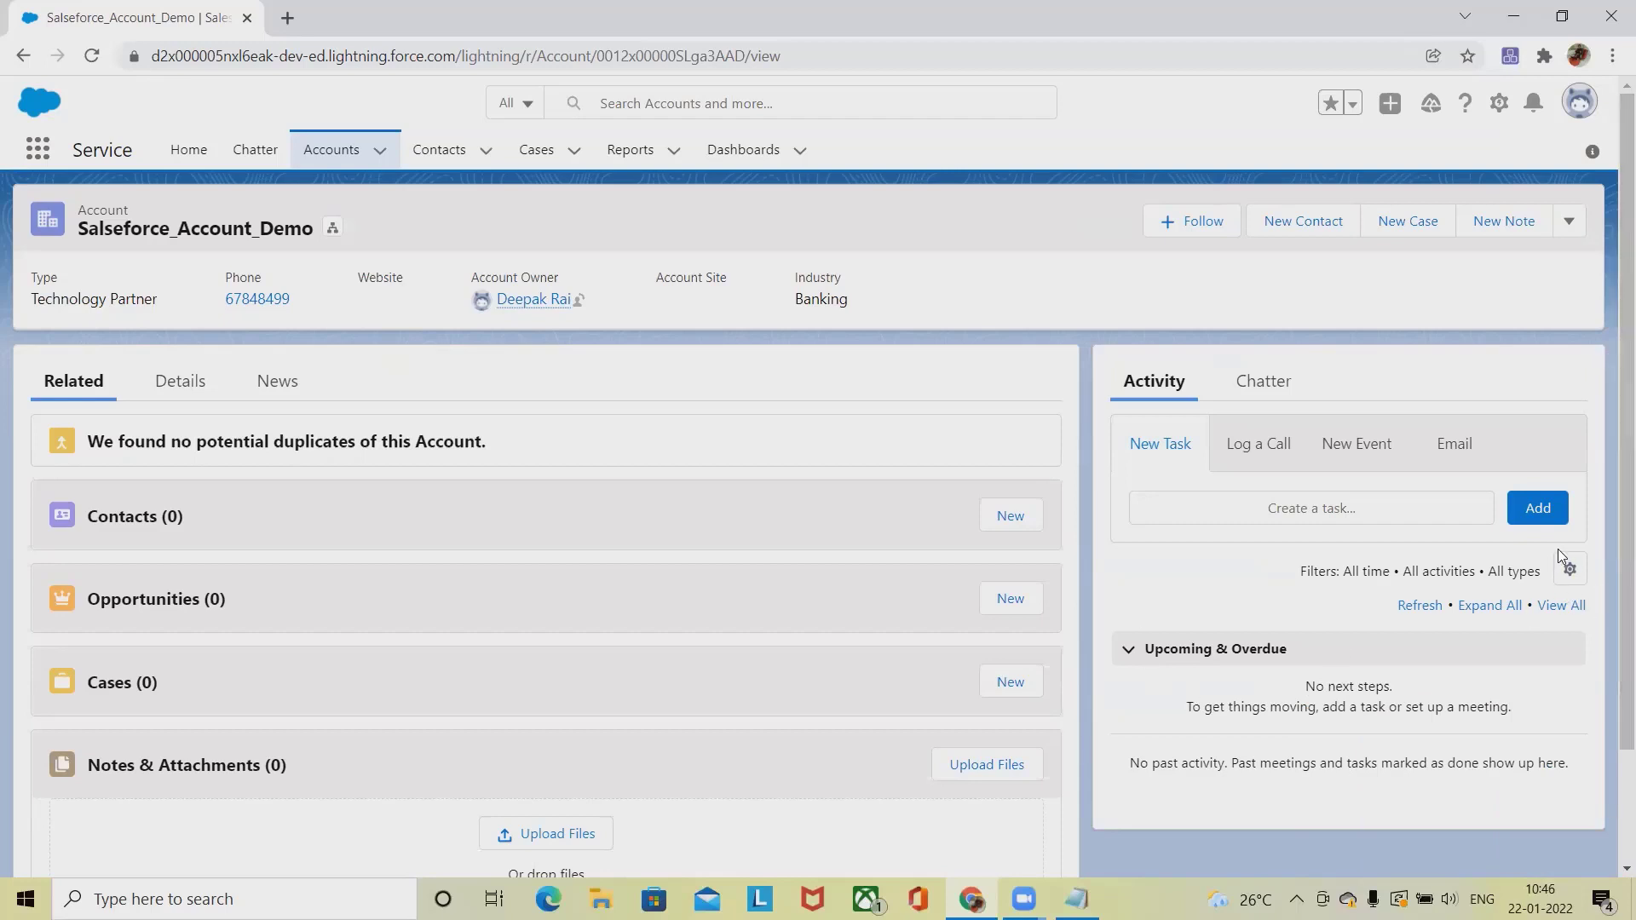
# Confirm Salseforce_Account_Demo is listed among four Recently Viewed accounts, then start the Data Import Wizard
pyautogui.click(338, 159)
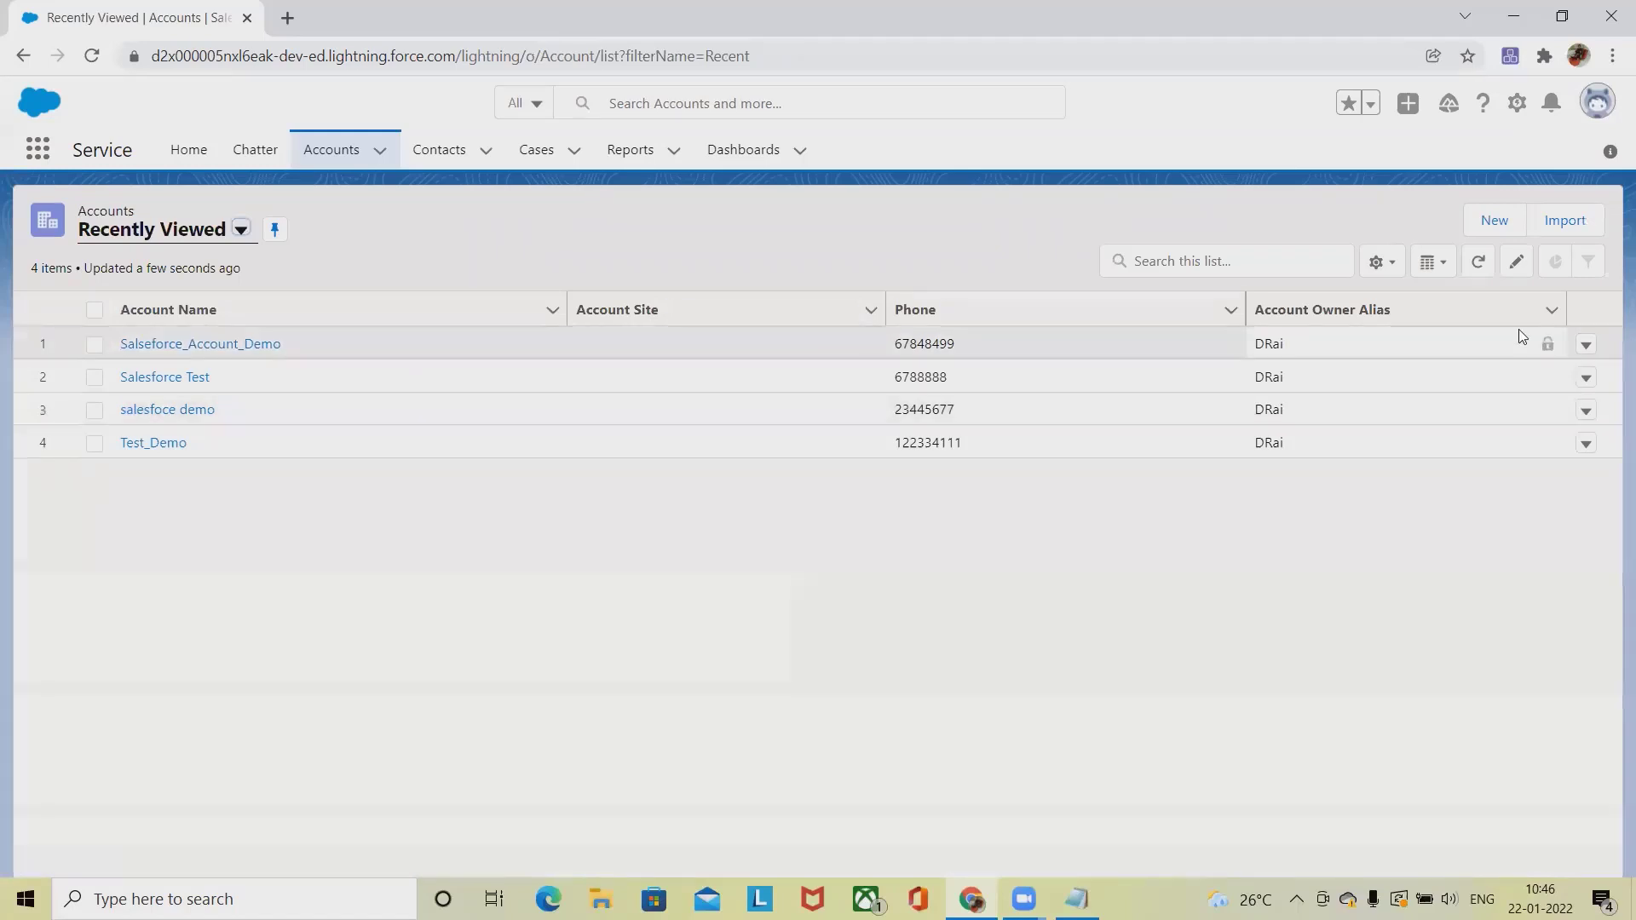
pyautogui.click(1590, 349)
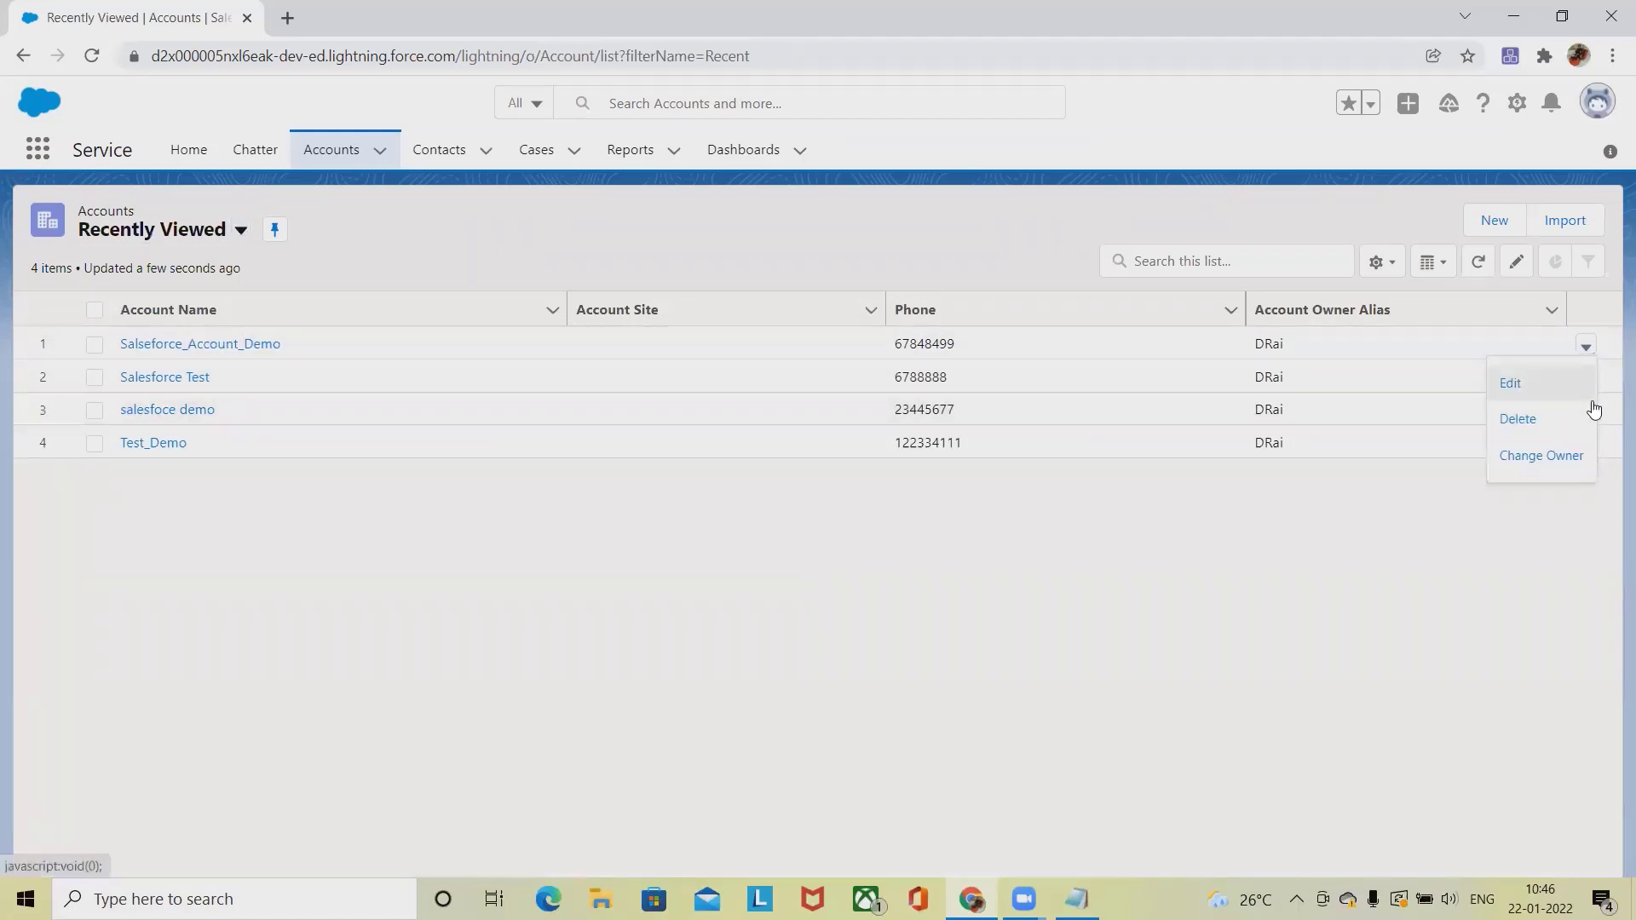
pyautogui.click(1368, 591)
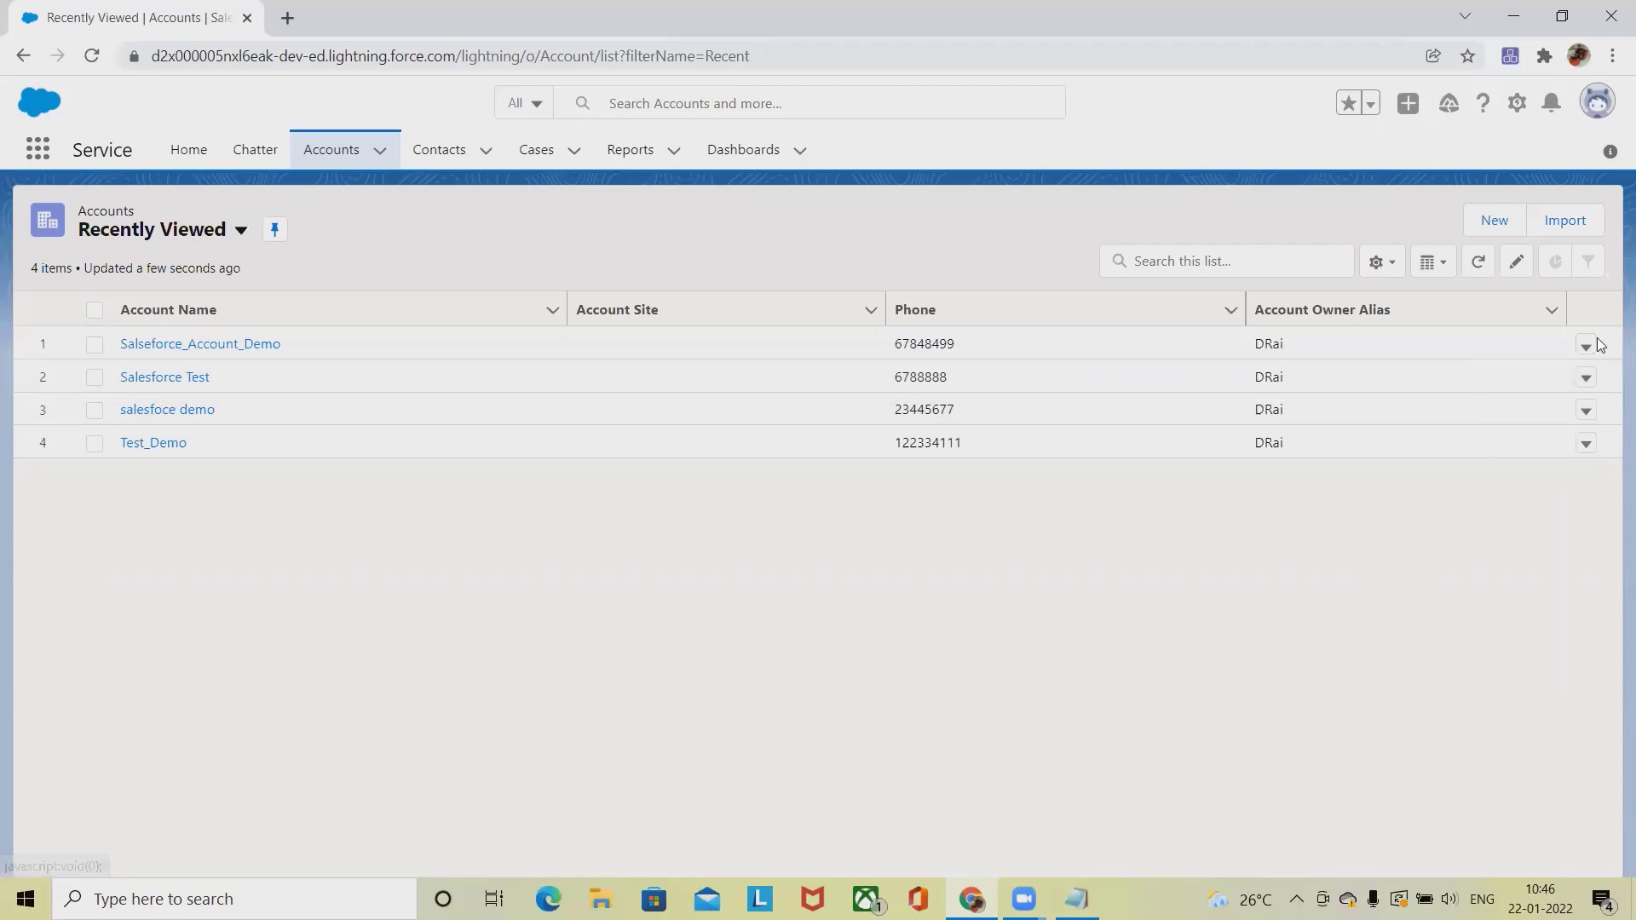
pyautogui.click(1562, 234)
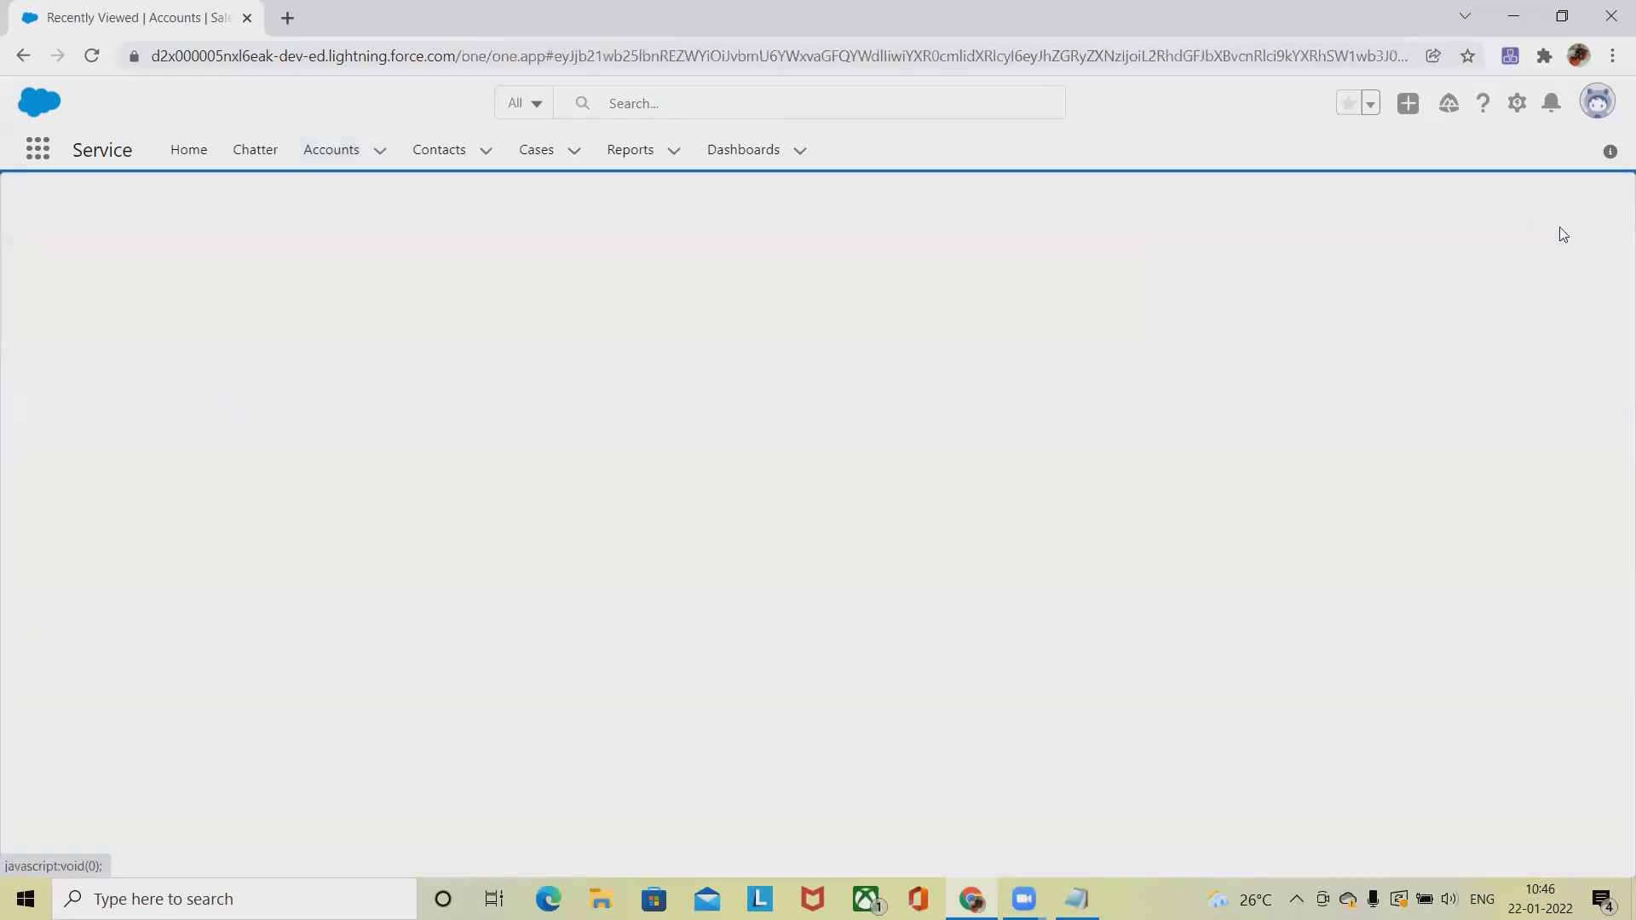